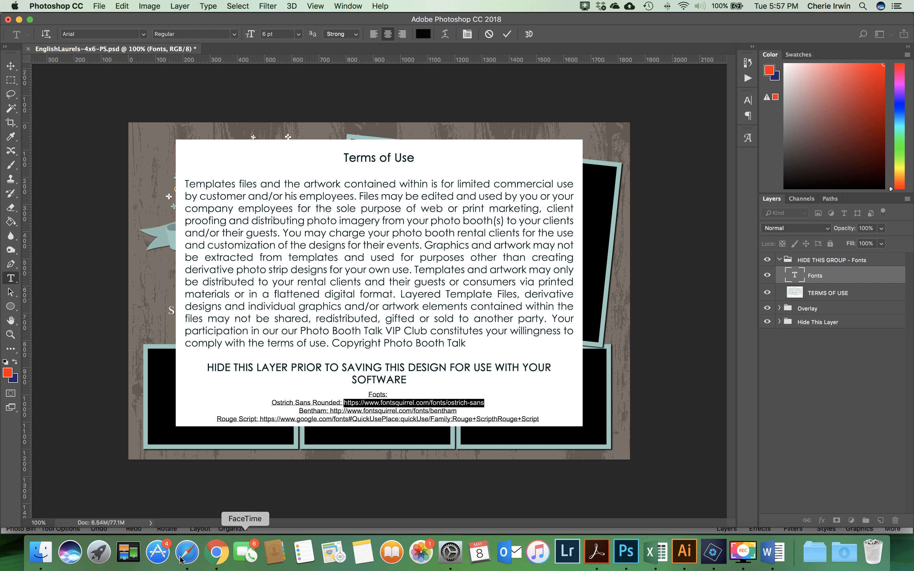
pyautogui.click(185, 555)
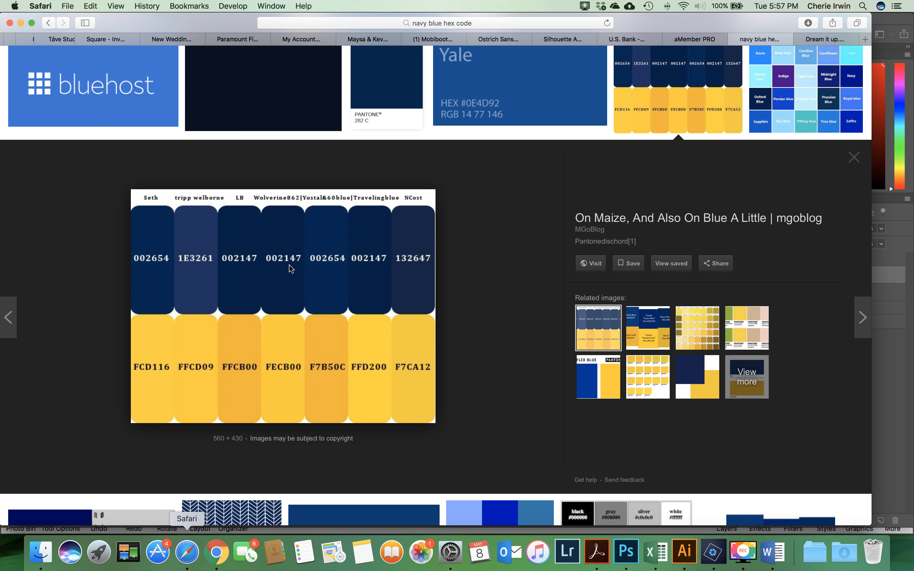
pyautogui.click(552, 39)
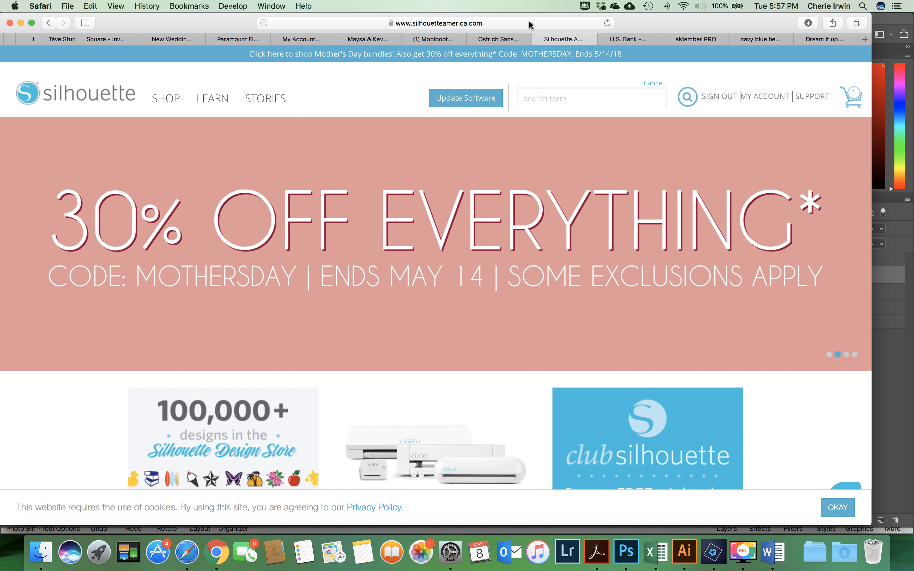
pyautogui.click(530, 23)
pyautogui.write('https://www.fontsquirrel.com/fonts/ostrich-sans')
pyautogui.press('Return')
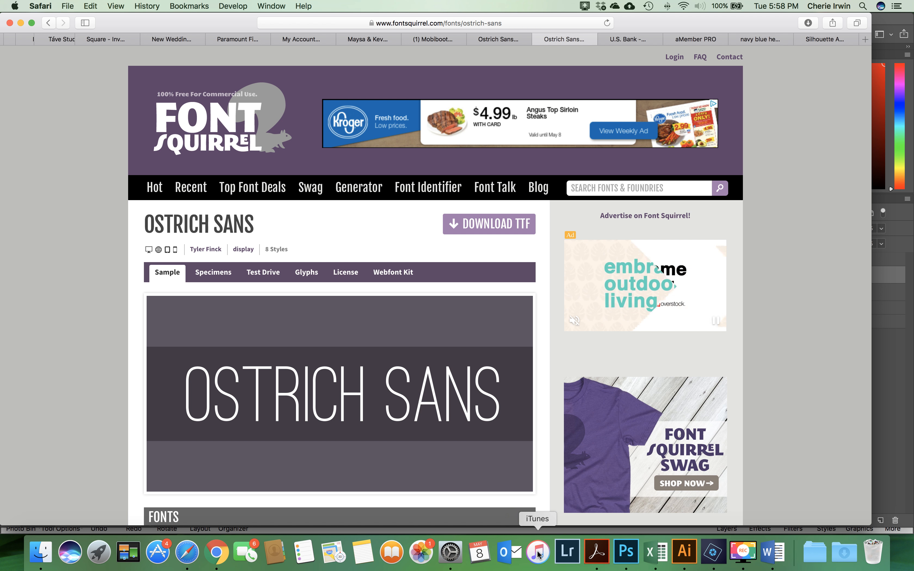
# - Switch back to Photoshop, collapse the "HIDE THIS GROUP - Fonts" layer group and hide it
pyautogui.click(625, 555)
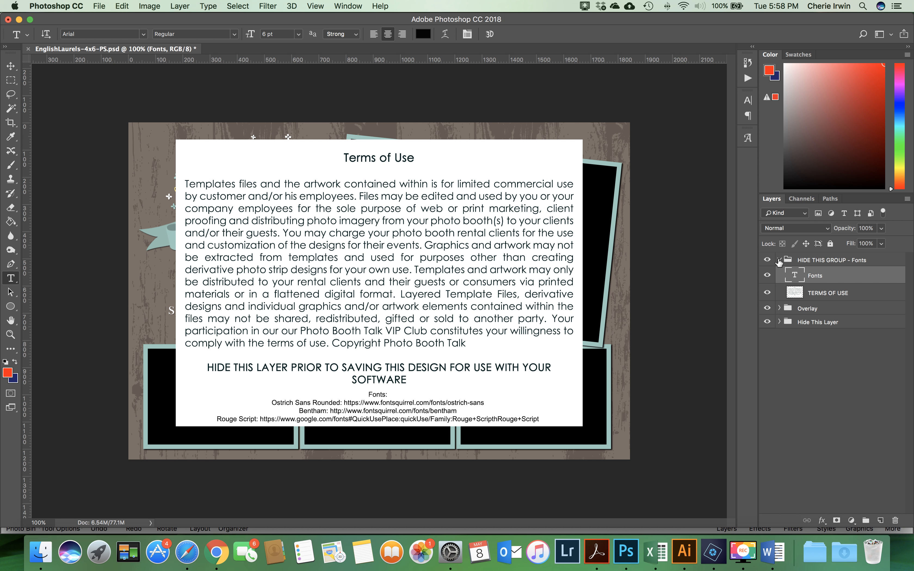
pyautogui.click(780, 261)
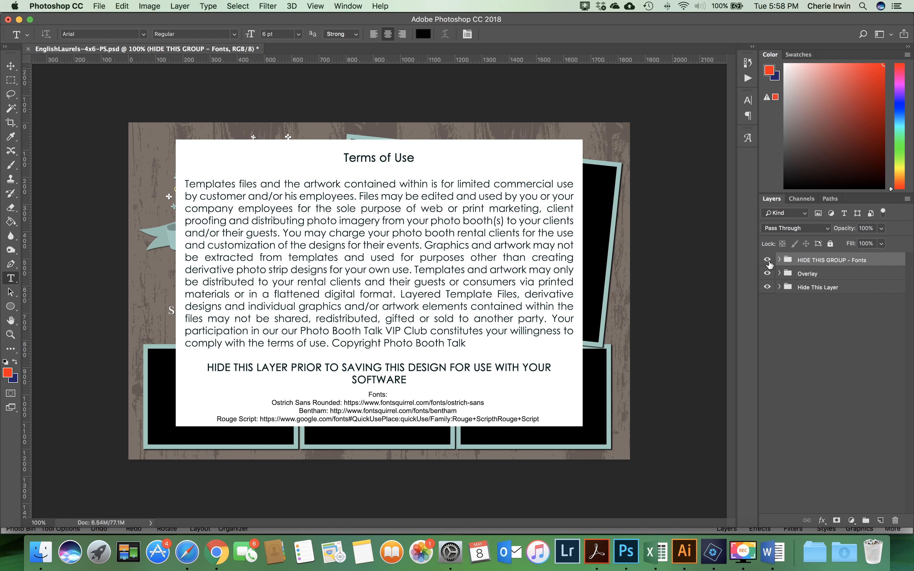
pyautogui.click(767, 260)
pyautogui.click(767, 260)
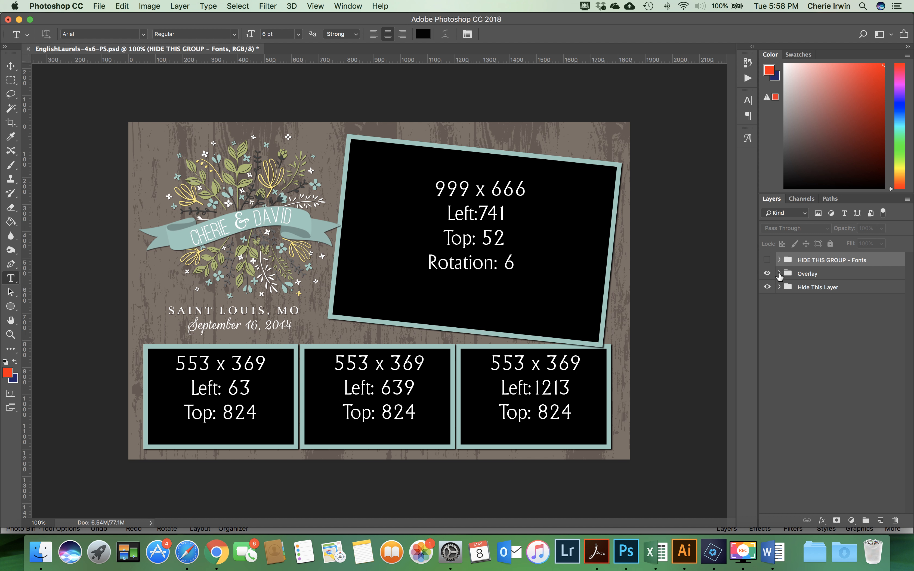
# - In the Overlay group's Banner folder, replace both first names in the Names text layer with the new couple's first names
pyautogui.click(780, 273)
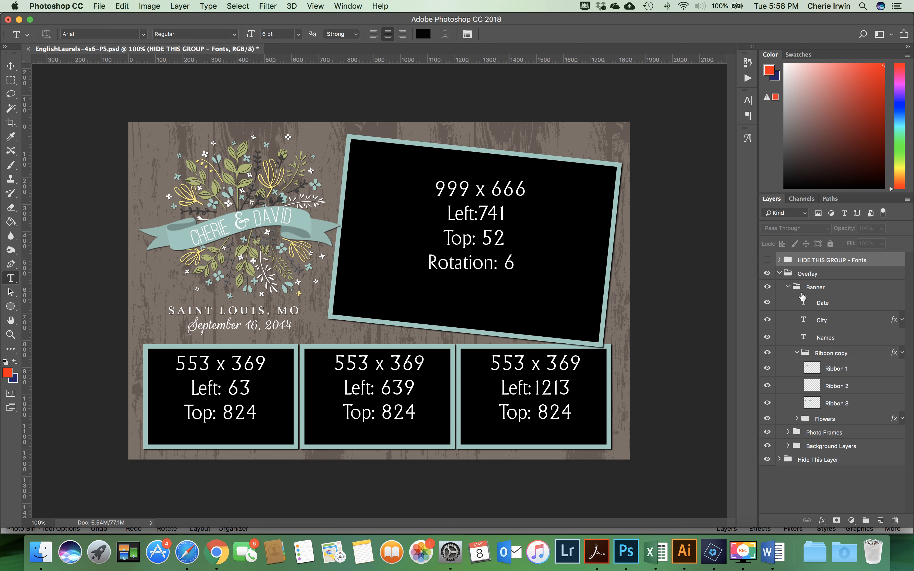
pyautogui.click(789, 288)
pyautogui.click(789, 288)
pyautogui.click(830, 344)
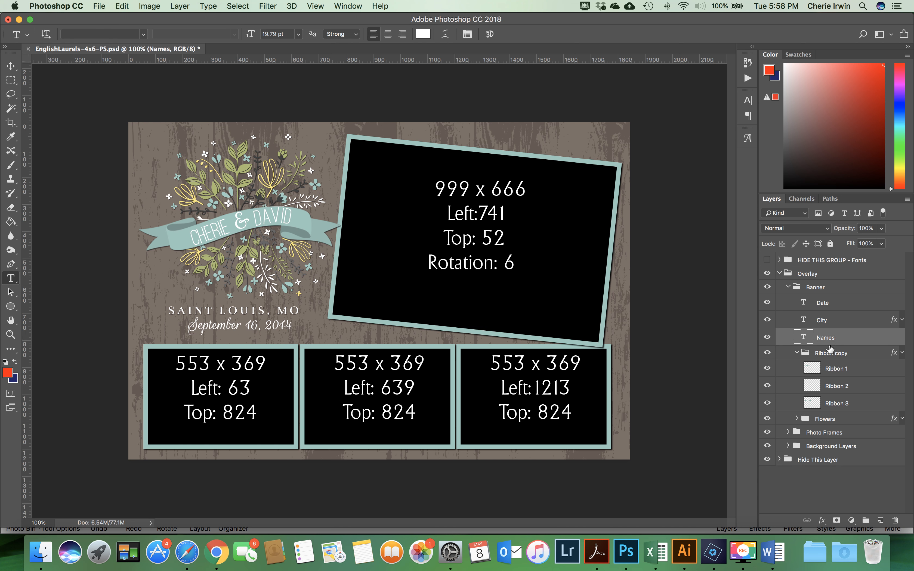
pyautogui.moveTo(226, 230); pyautogui.dragTo(179, 228)
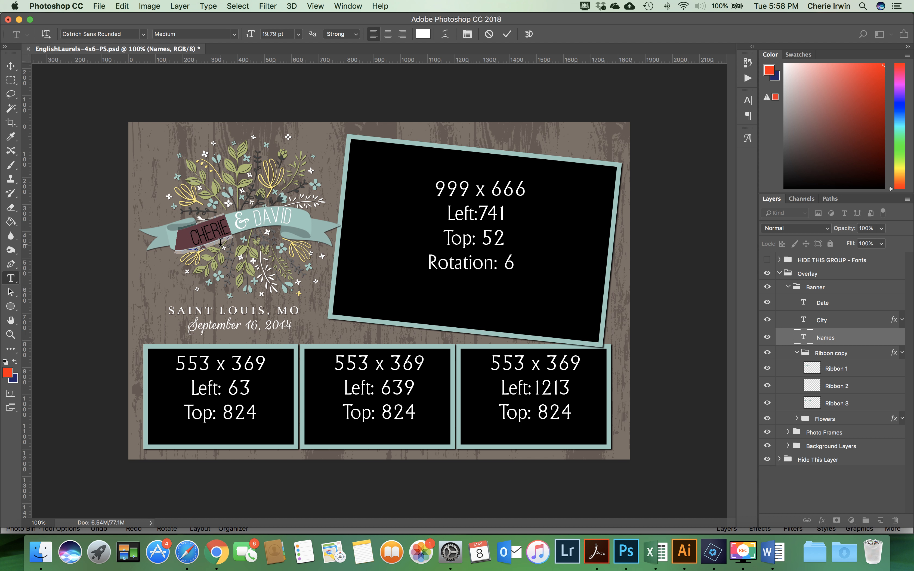
pyautogui.write('MEA')
pyautogui.write('HAN')
pyautogui.click(173, 241)
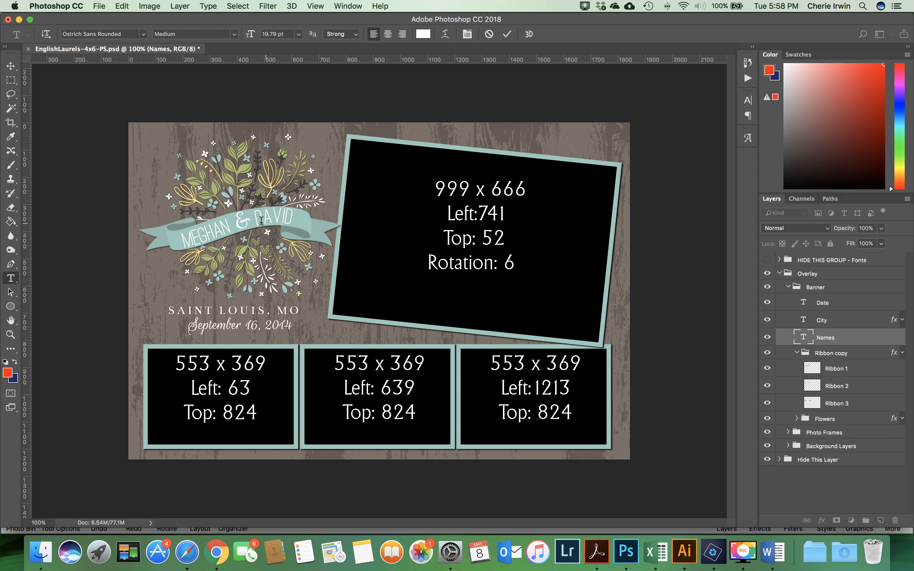
pyautogui.moveTo(257, 217); pyautogui.dragTo(294, 220)
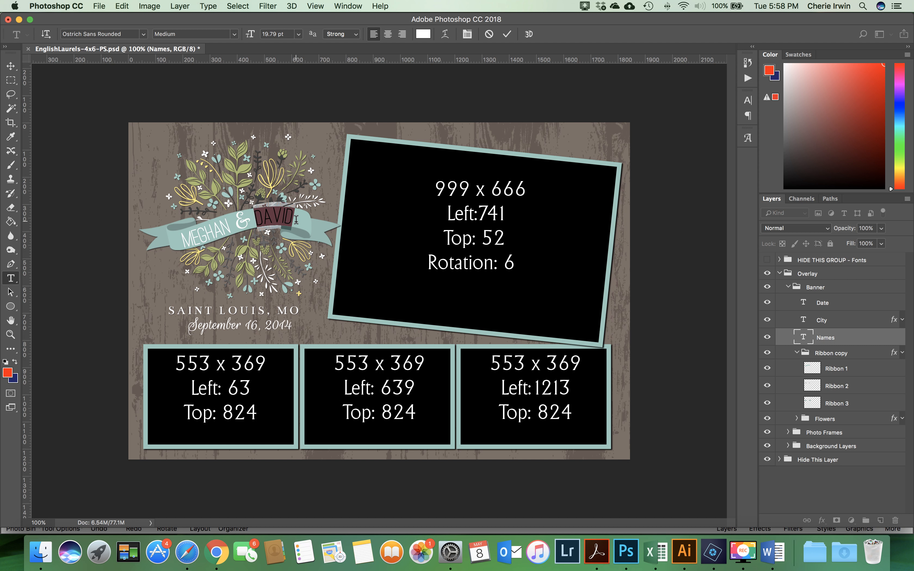
pyautogui.write('KEVIN')
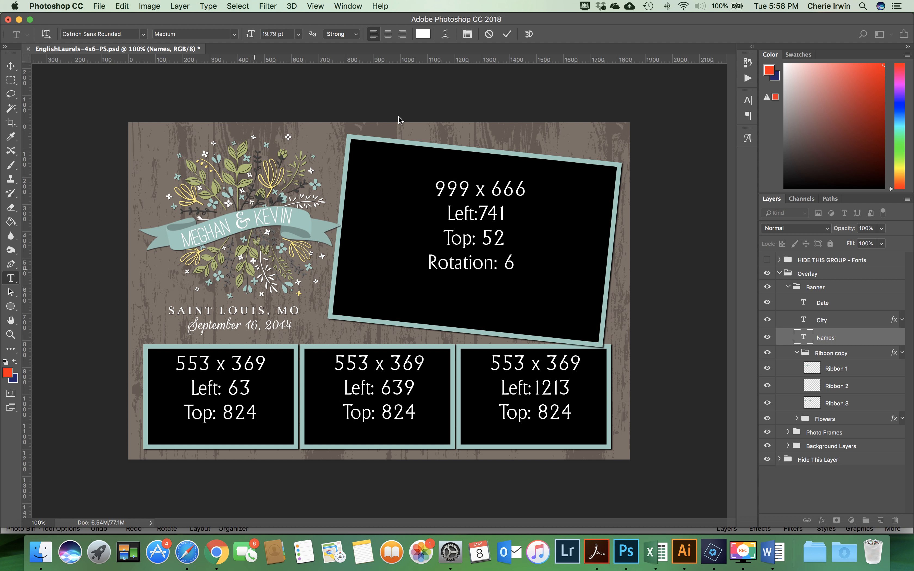
pyautogui.click(508, 34)
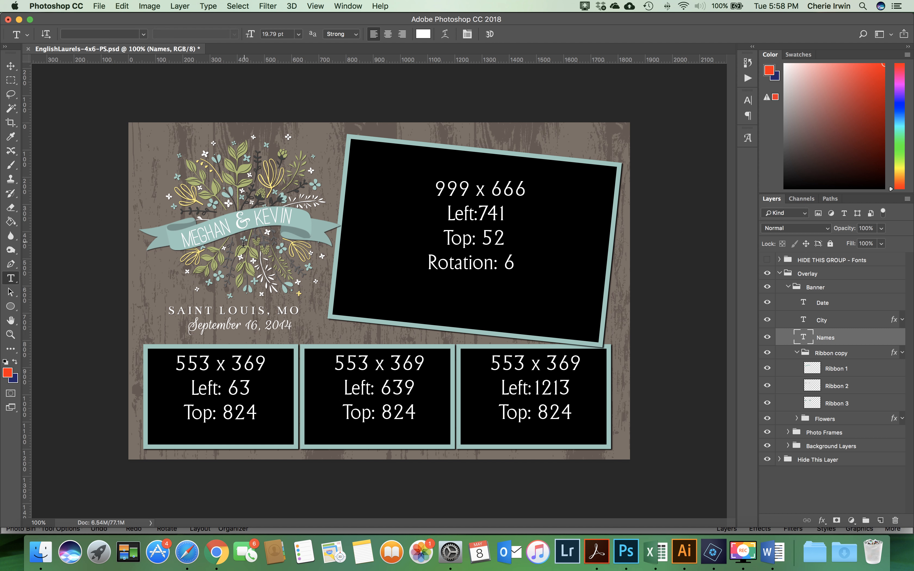
# - Replace the city line below the flowers with "PORTLAND, OREGON"
pyautogui.moveTo(171, 311); pyautogui.dragTo(308, 308)
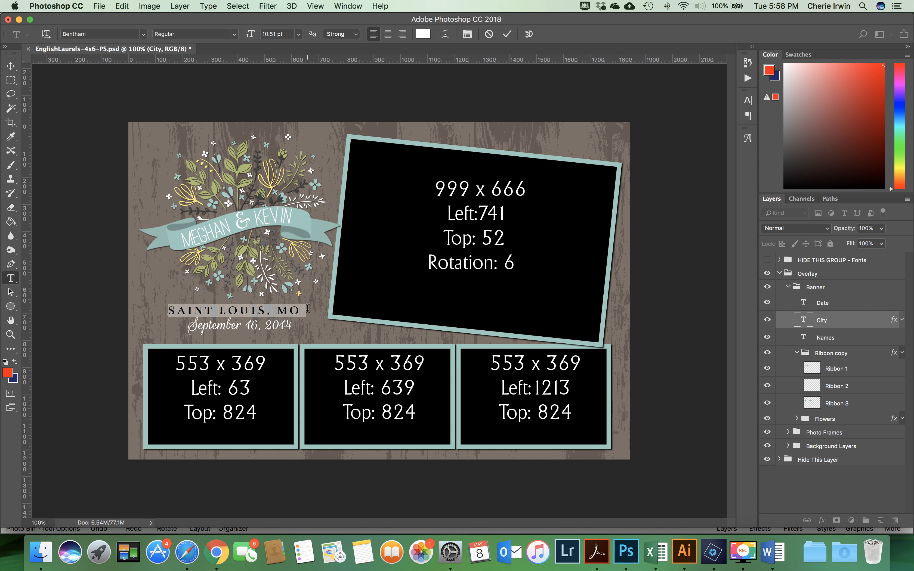
pyautogui.write('PORTLAND')
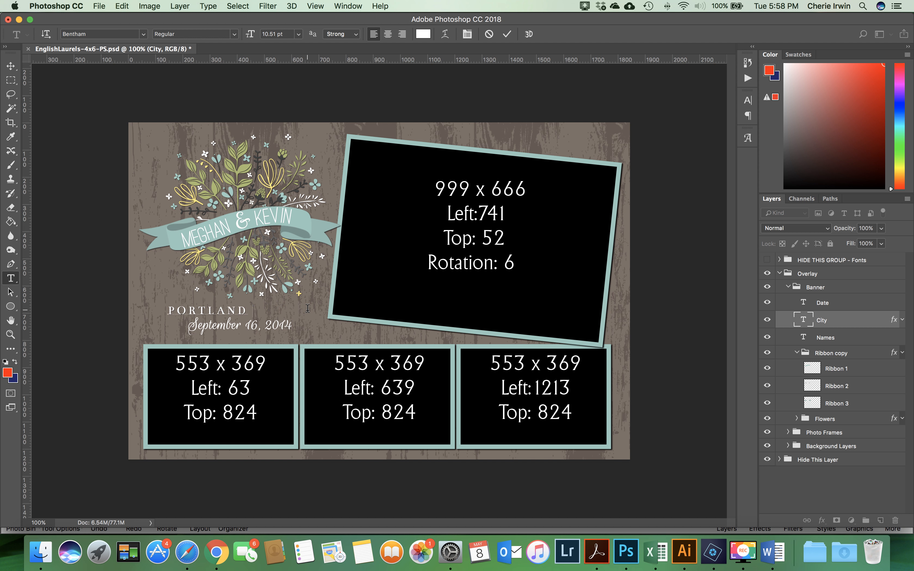
pyautogui.write(', OREGAN')
pyautogui.click(509, 37)
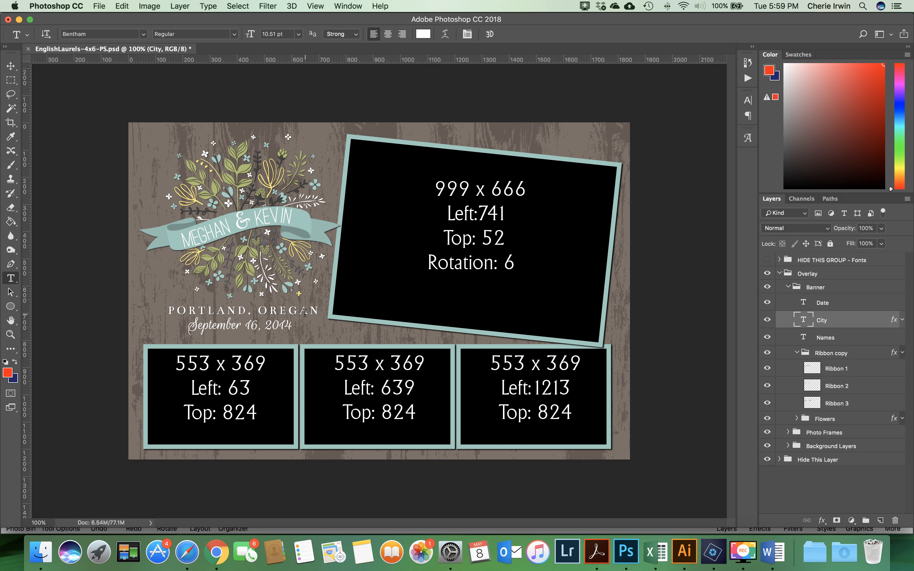
pyautogui.click(301, 312)
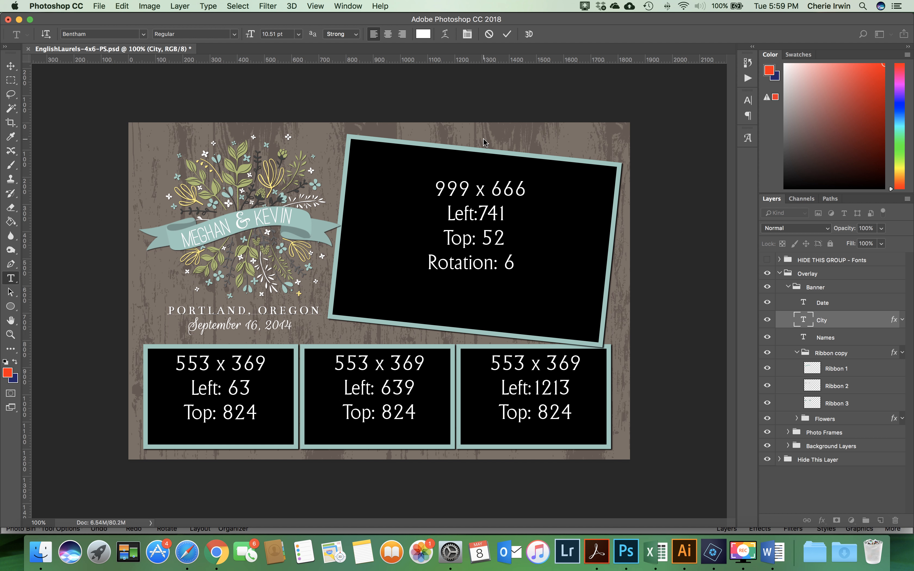
pyautogui.click(507, 34)
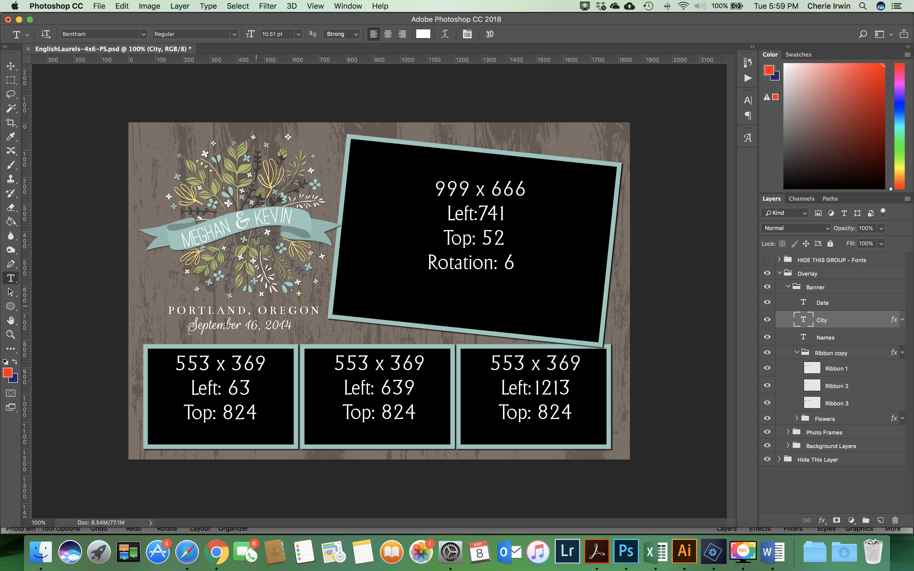
# - Change the year in the date line under the city to 2018
pyautogui.moveTo(286, 328); pyautogui.dragTo(291, 328)
pyautogui.write('8')
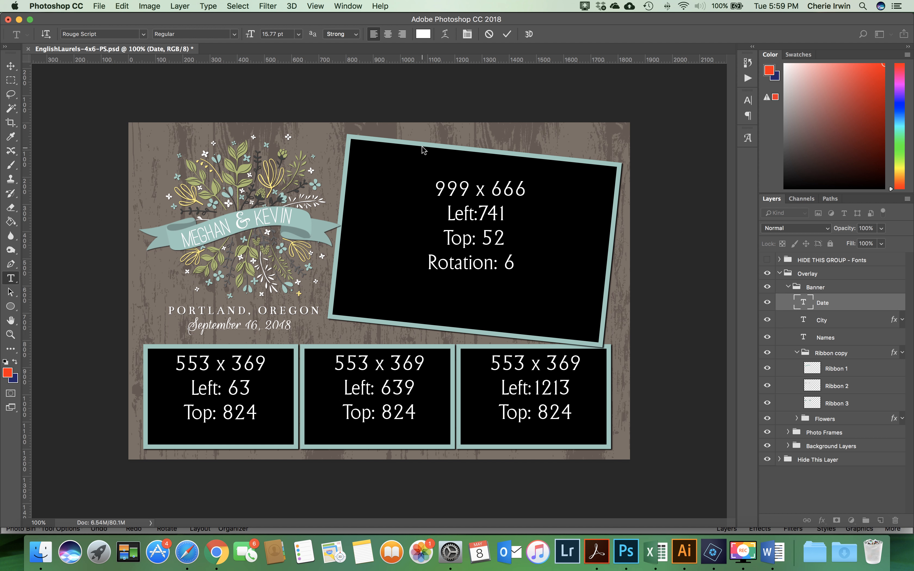
pyautogui.click(507, 34)
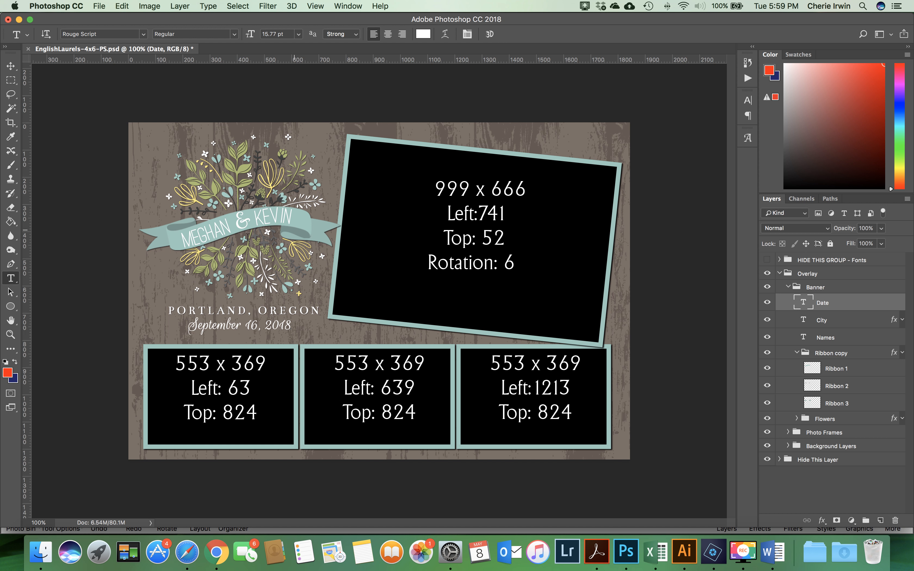
# - Adjust the spacing before the first name on the banner so the names sit centred on the ribbon
pyautogui.click(181, 242)
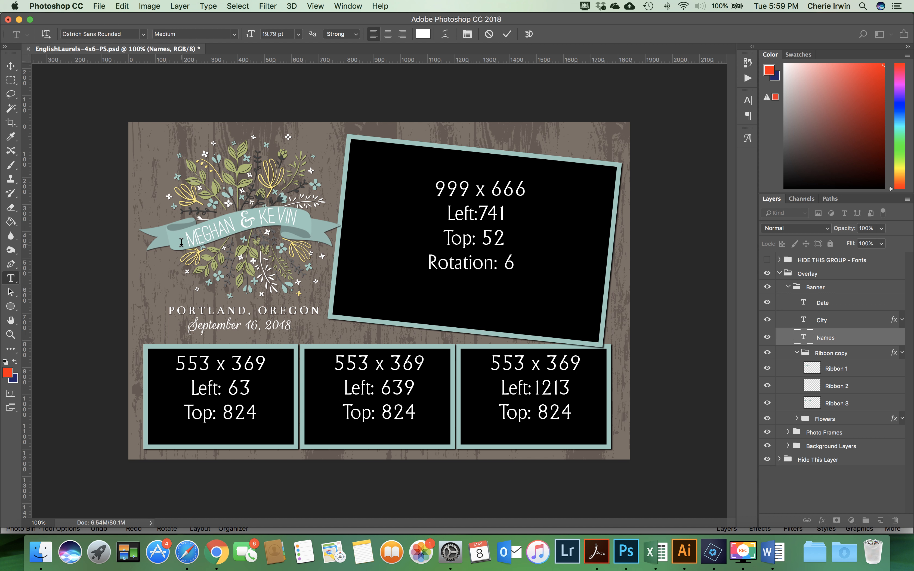
pyautogui.press('Delete')
pyautogui.click(789, 289)
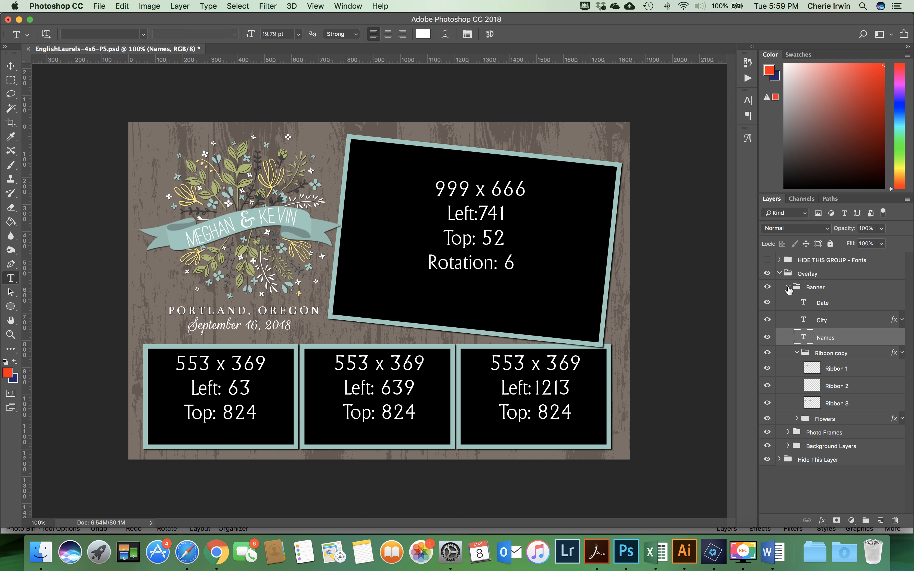
# - Select the Ribbon 1 layer, then switch to Safari and copy the navy and gold hex colour palette image from the "navy blue hex code" results
pyautogui.click(840, 369)
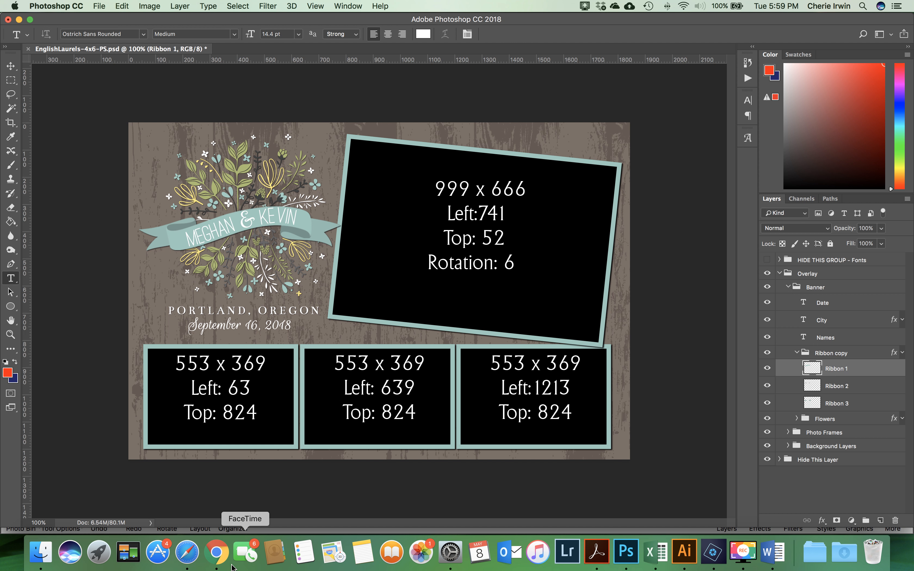
pyautogui.click(187, 553)
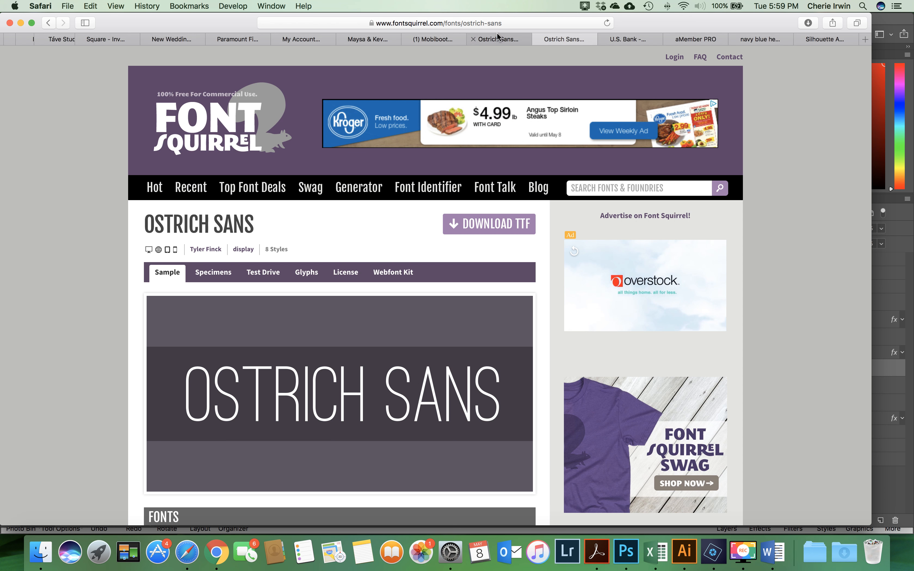
pyautogui.scroll(-2, 726, 56)
pyautogui.click(824, 38)
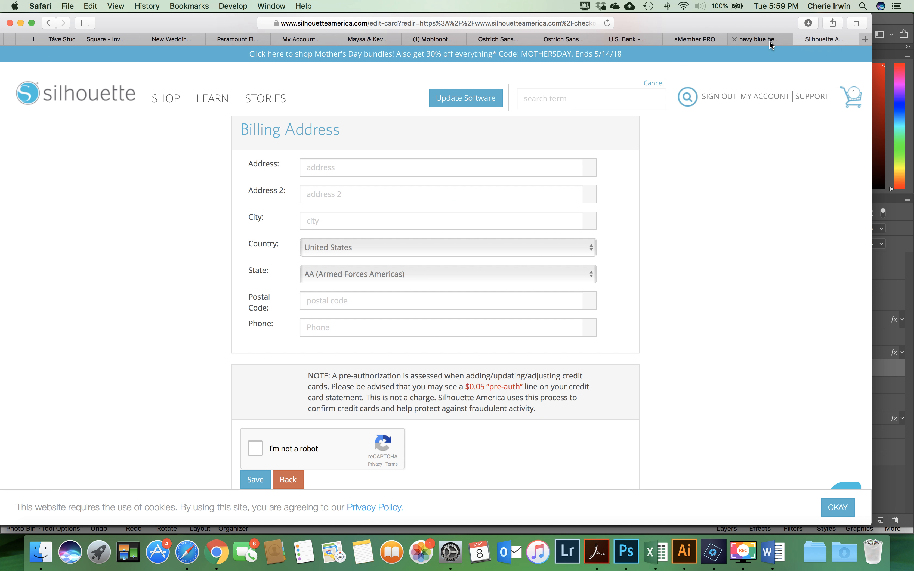
pyautogui.click(767, 39)
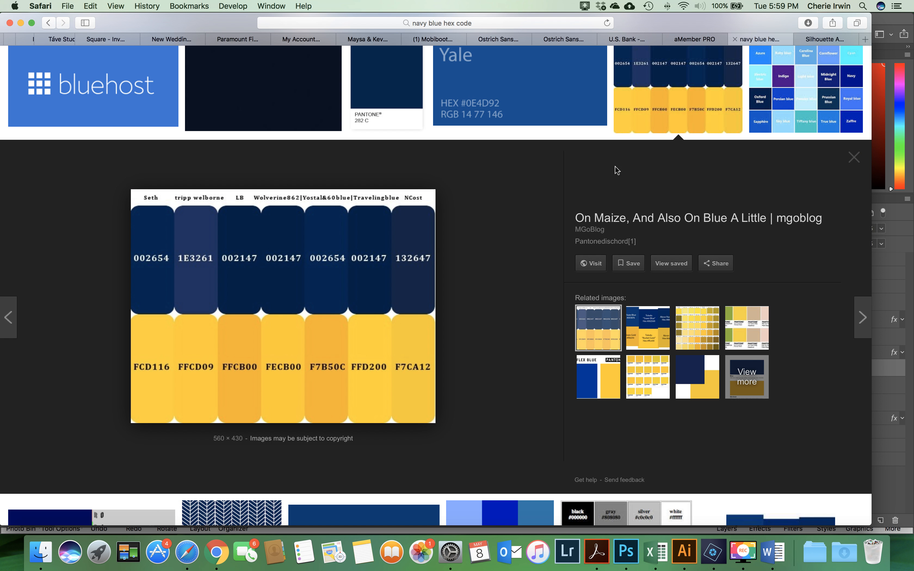
pyautogui.click(361, 292)
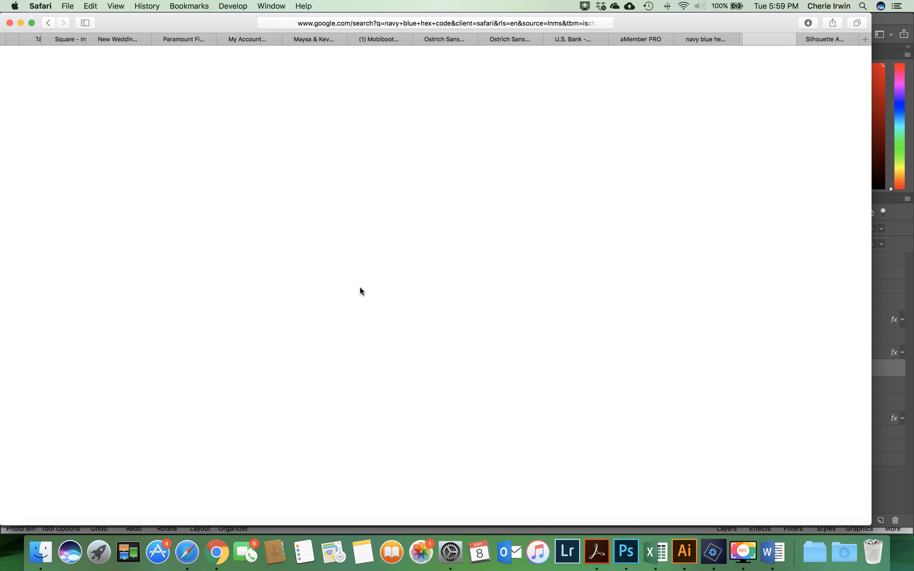
pyautogui.click(48, 23)
pyautogui.rightClick(356, 351)
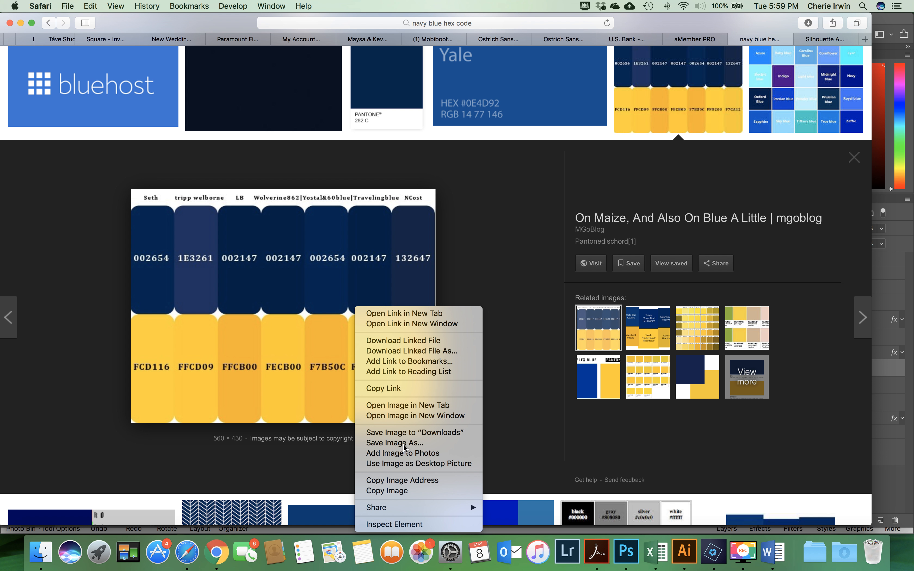
pyautogui.click(402, 494)
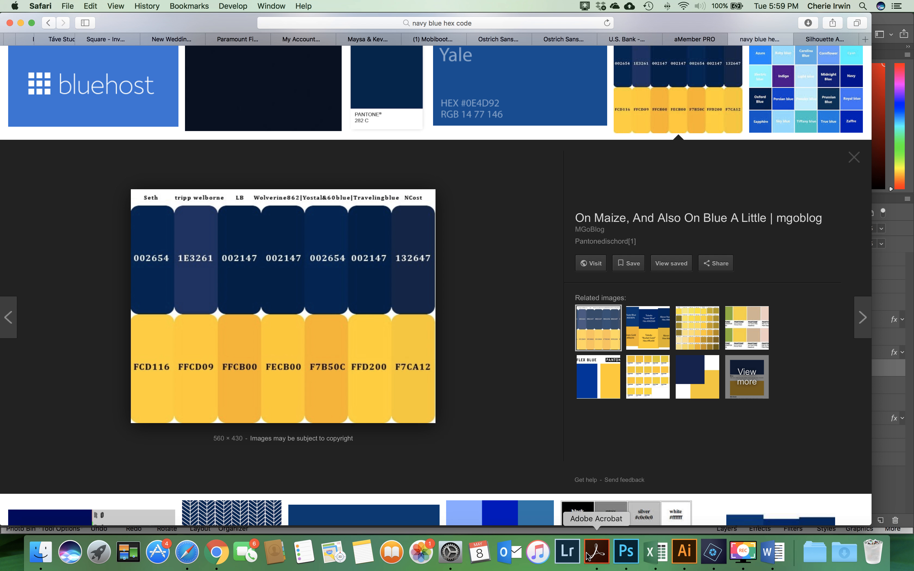
# - Paste the palette image into the Photoshop design, move it onto the large photo frame, and select the Ribbon 1 layer
pyautogui.click(627, 560)
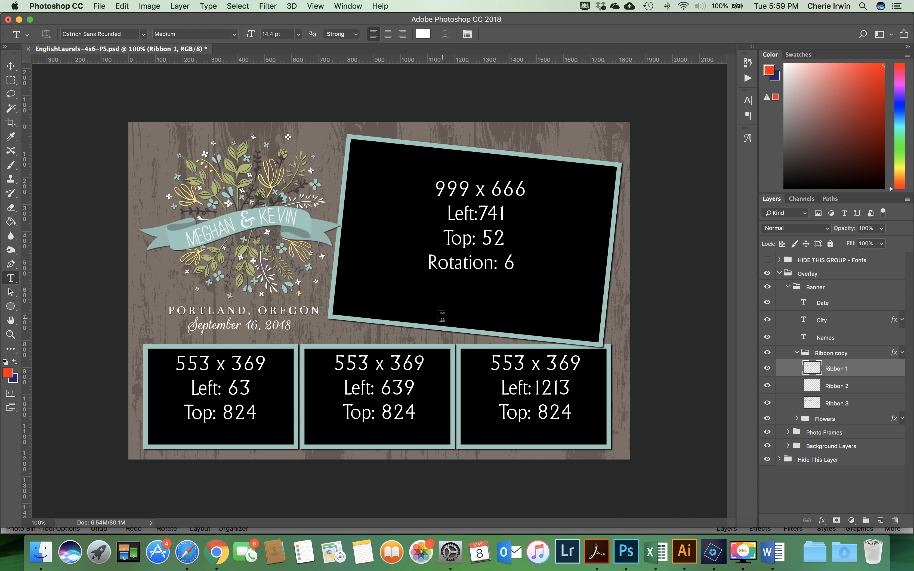
pyautogui.press('super+v')
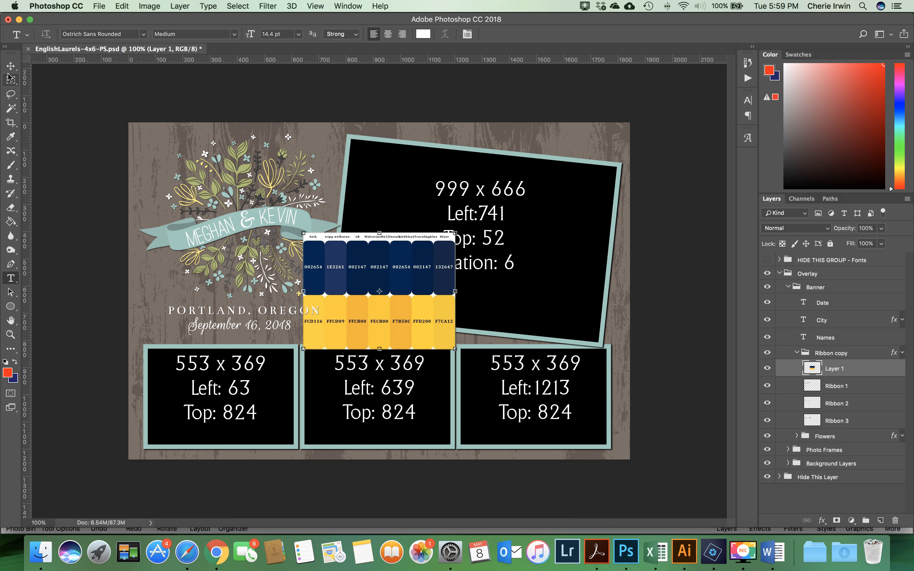
pyautogui.press('v')
pyautogui.moveTo(365, 235); pyautogui.dragTo(456, 183)
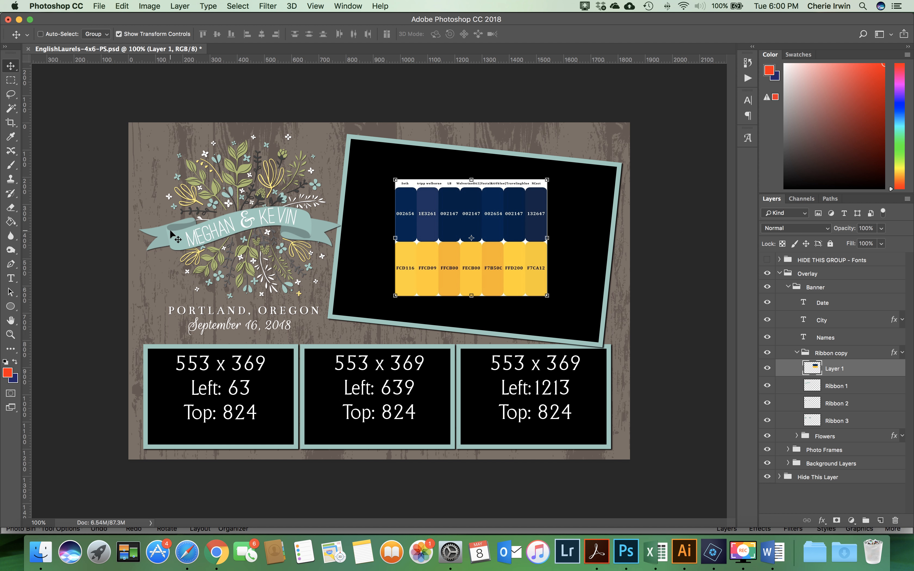
pyautogui.click(838, 388)
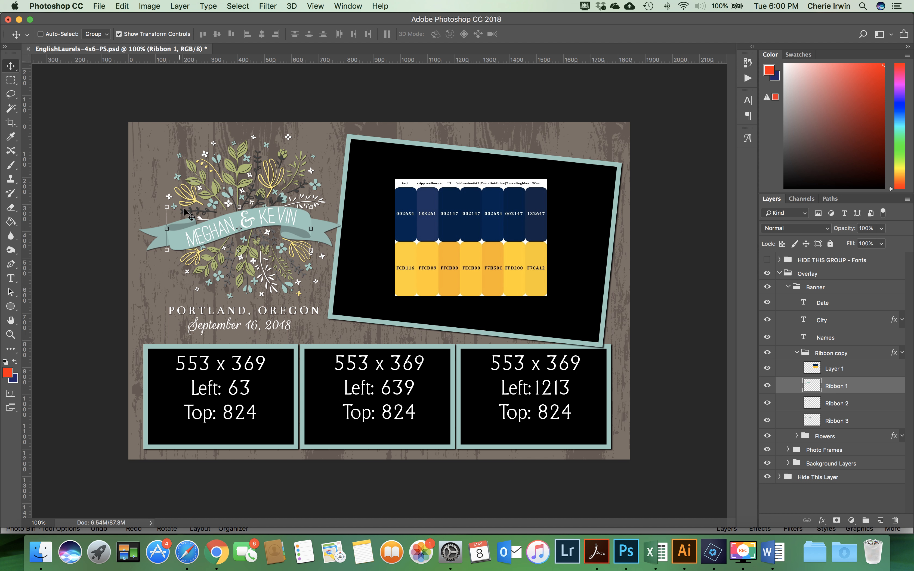
pyautogui.moveTo(238, 226)
pyautogui.mouseDown()
pyautogui.moveTo(263, 176)
pyautogui.moveTo(246, 216)
pyautogui.mouseUp()
pyautogui.click(122, 6)
pyautogui.click(128, 20)
# - Add a Color Overlay to the Ribbon 1 layer, sampling navy 002653 from the palette image's 002654 swatch
pyautogui.click(823, 521)
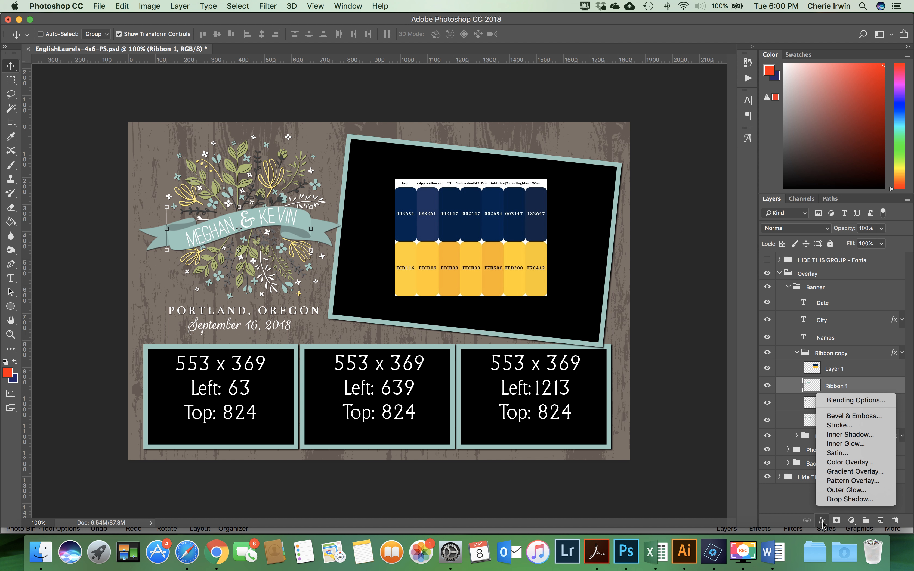
pyautogui.click(840, 463)
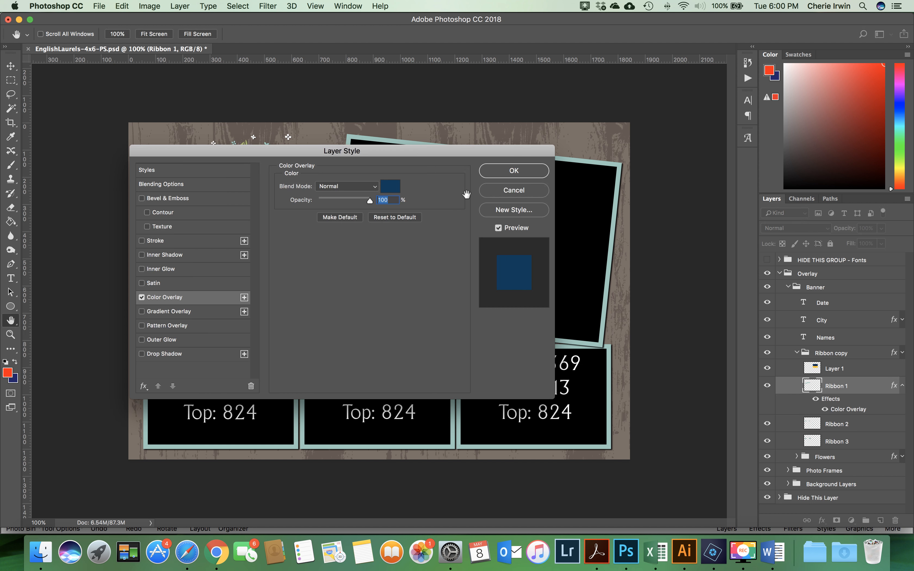
pyautogui.moveTo(439, 160); pyautogui.dragTo(445, 292)
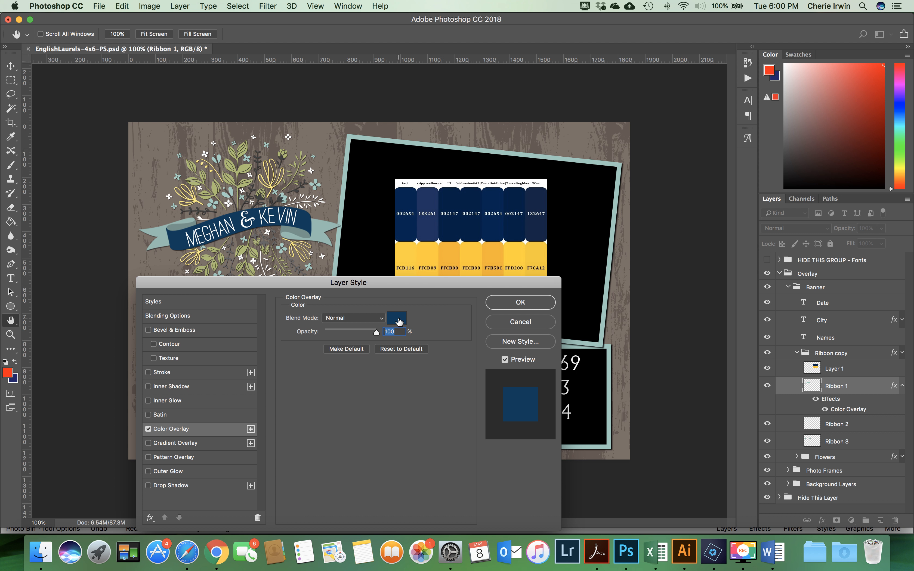
pyautogui.click(398, 320)
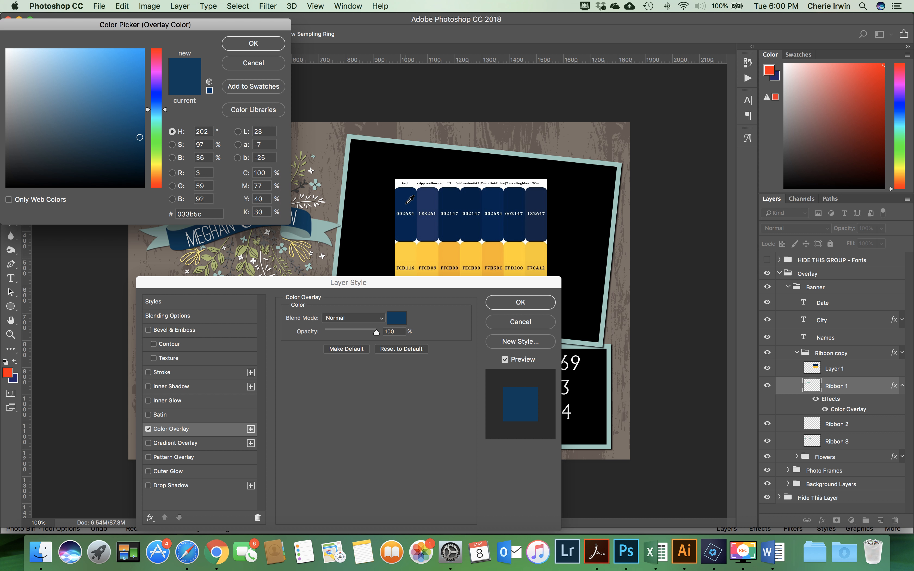
pyautogui.click(411, 199)
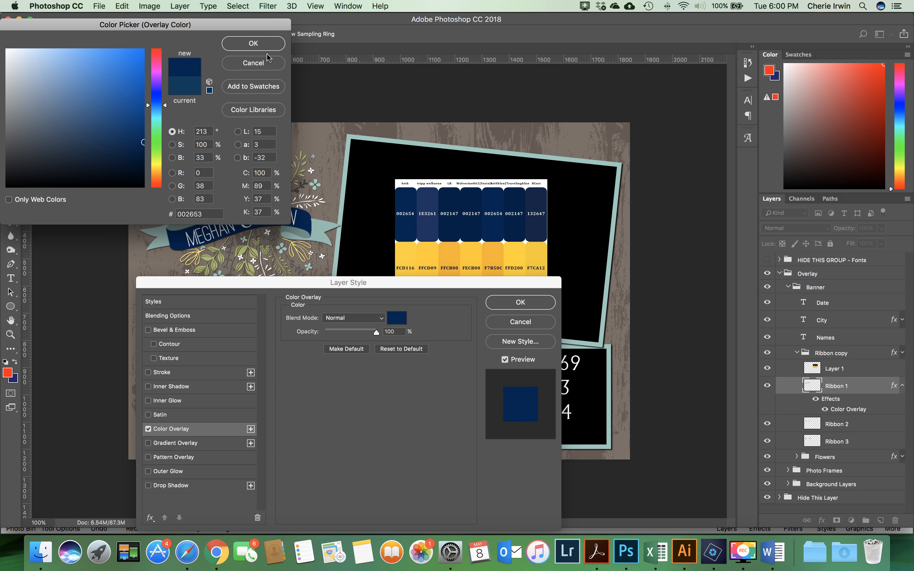
pyautogui.click(258, 44)
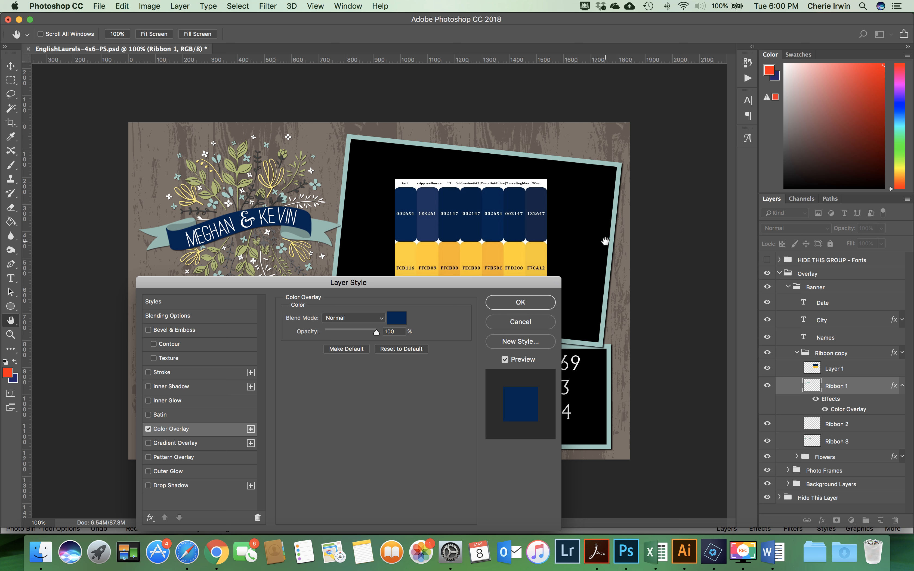
pyautogui.click(537, 304)
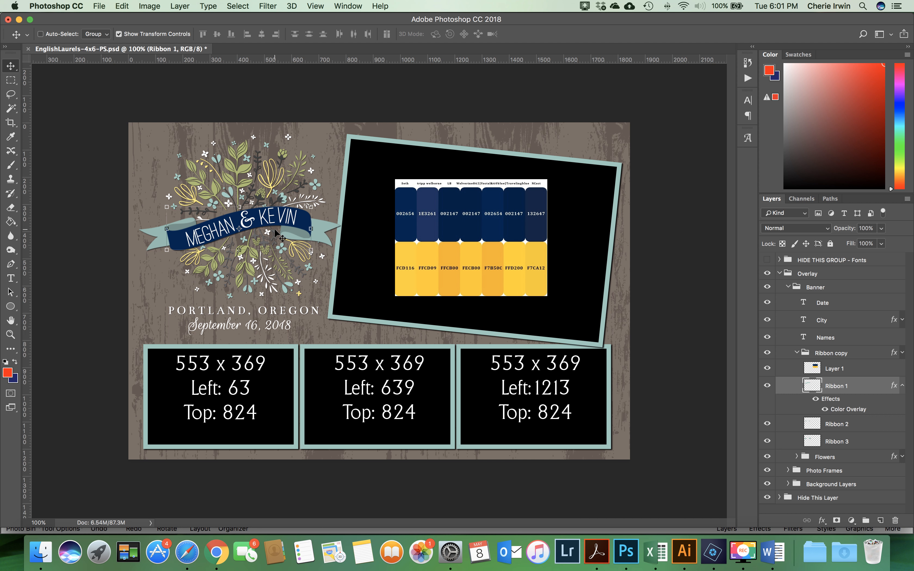
# - Add a Color Overlay to the Ribbon 2 layer, sampling the lighter navy of the palette image's 1E3261 swatch
pyautogui.click(846, 427)
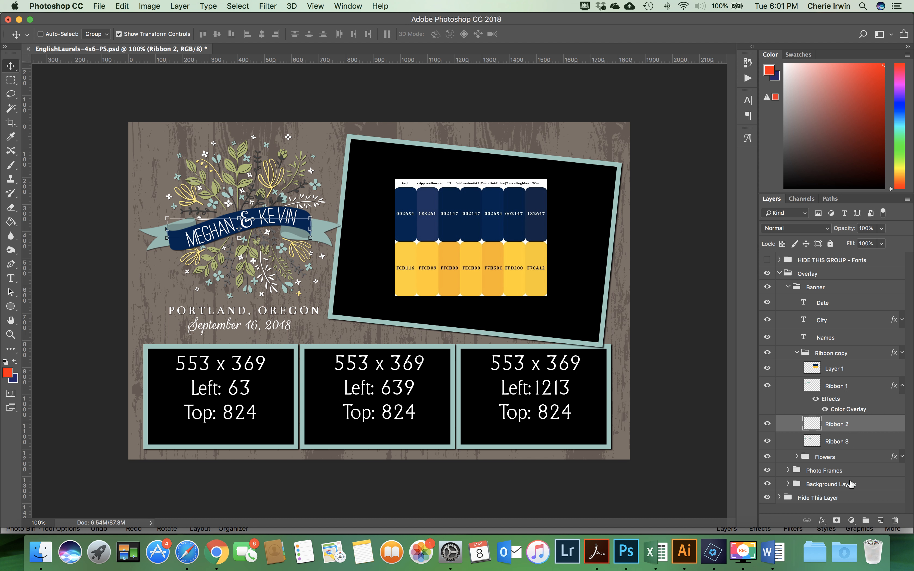
pyautogui.click(823, 521)
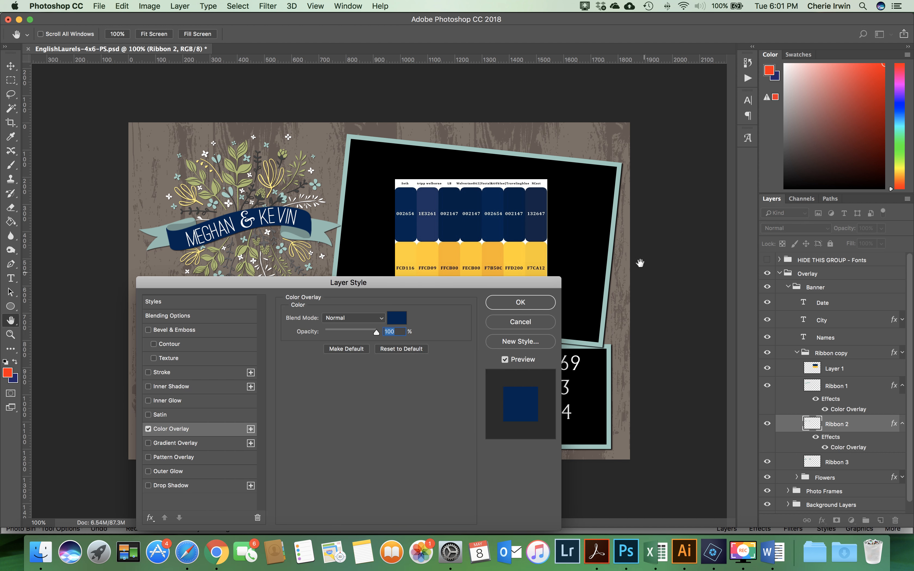
pyautogui.click(397, 319)
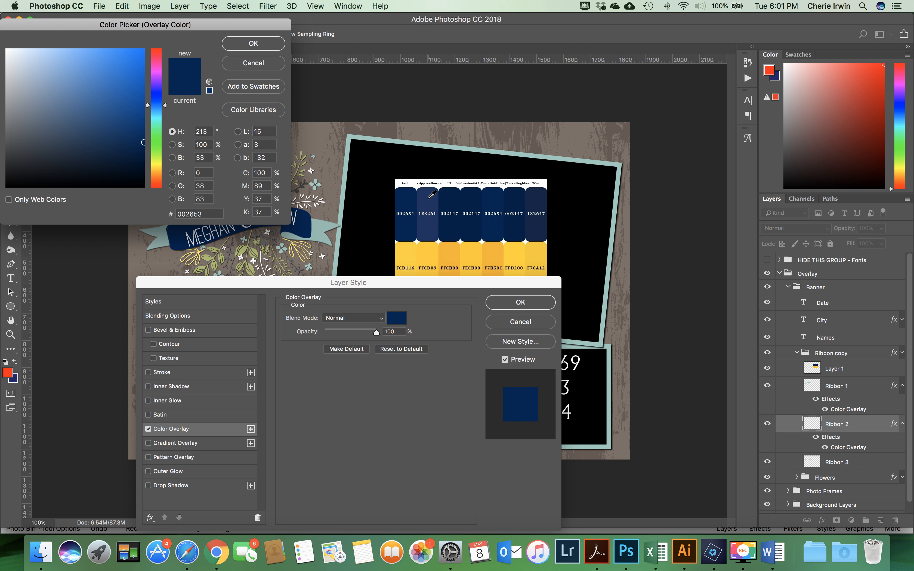
pyautogui.click(429, 206)
pyautogui.click(255, 44)
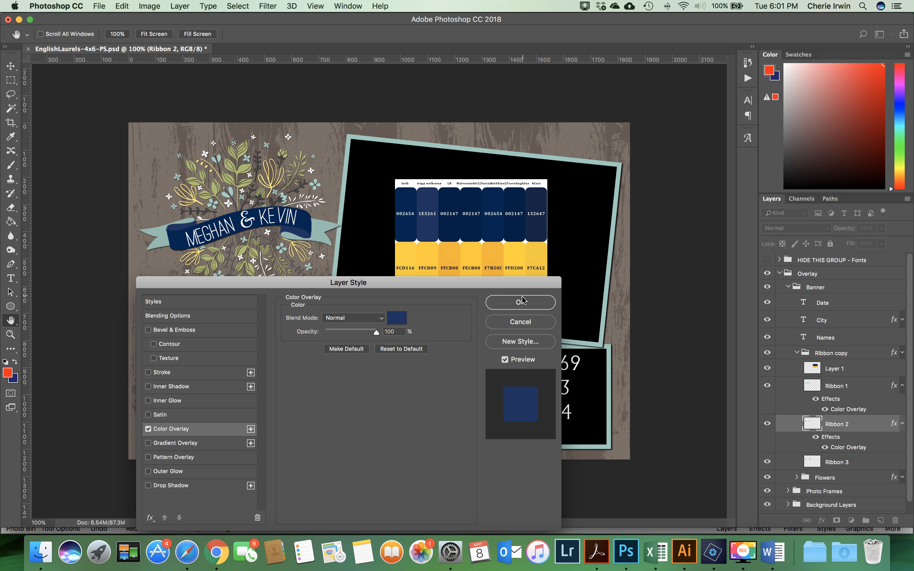
pyautogui.click(521, 305)
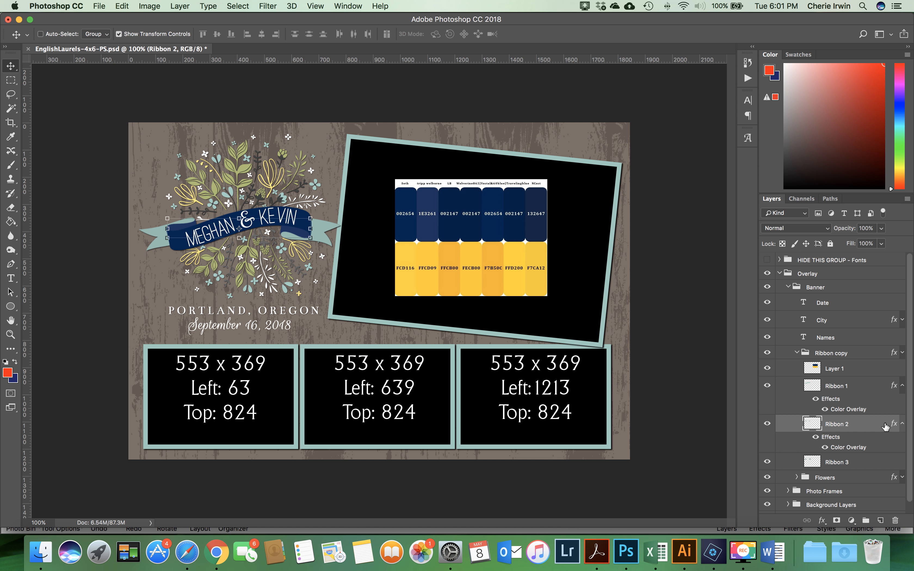
# - Copy the layer style of Ribbon 1 and paste it onto the Ribbon 3 layer
pyautogui.click(836, 390)
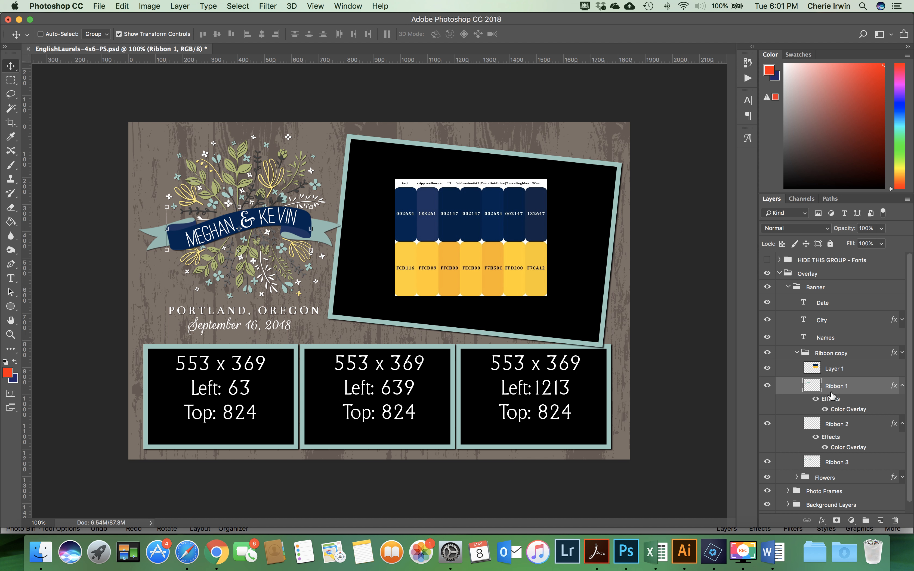
pyautogui.rightClick(835, 392)
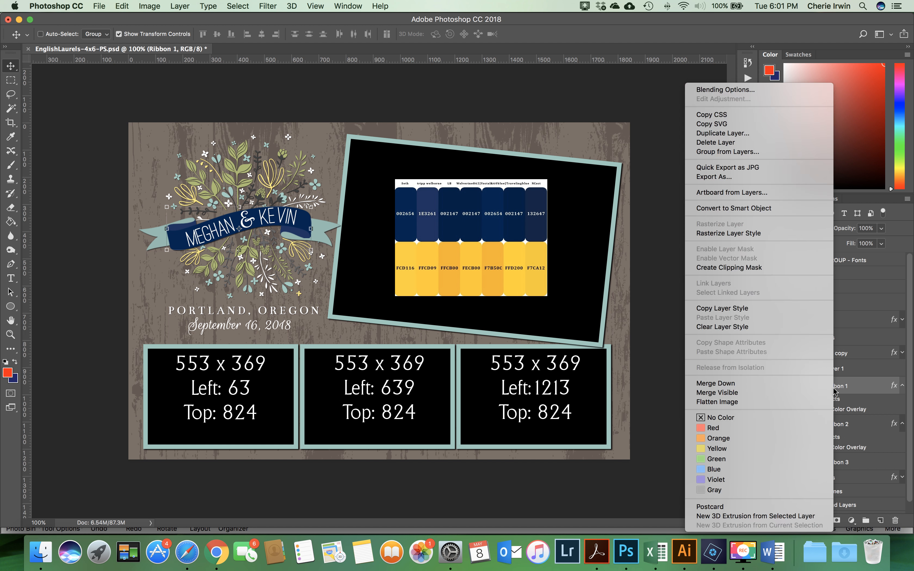
pyautogui.click(767, 309)
pyautogui.click(845, 463)
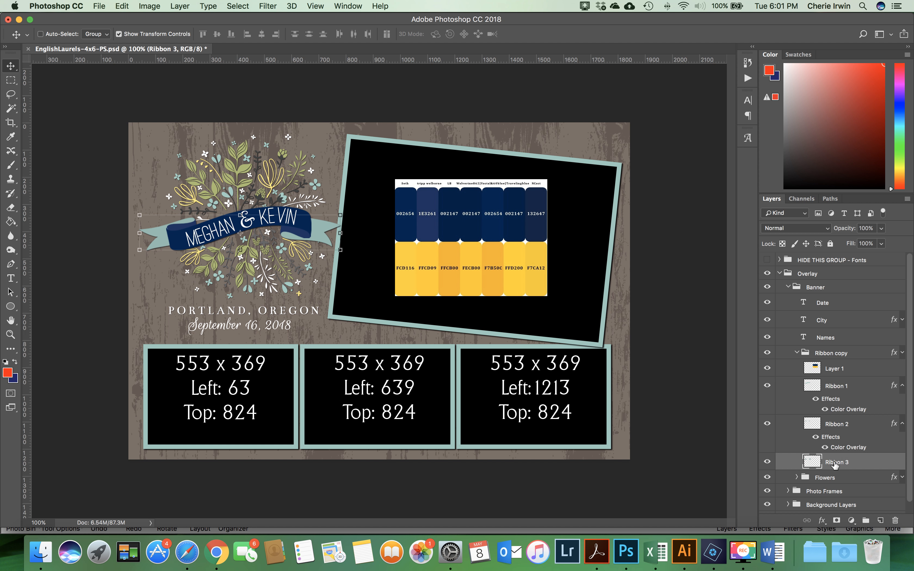
pyautogui.rightClick(835, 464)
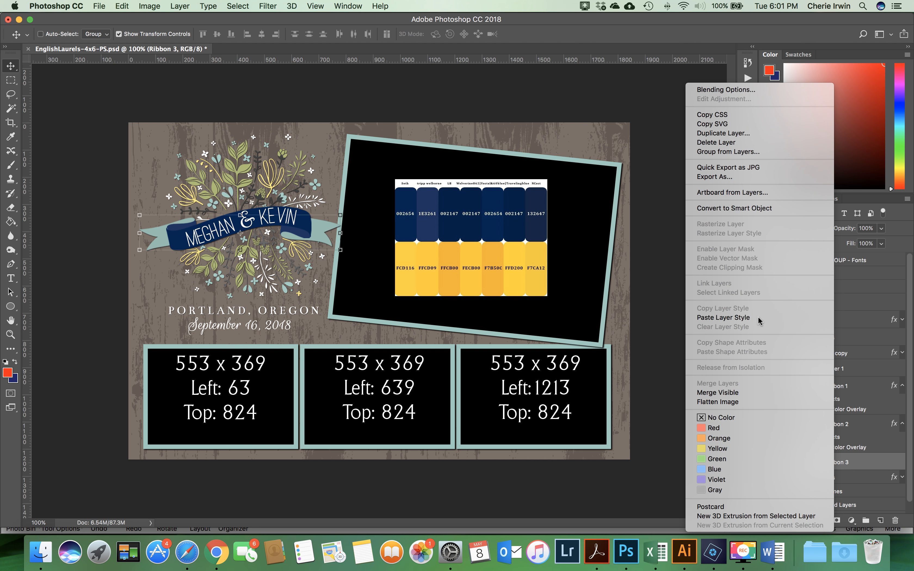
pyautogui.click(724, 318)
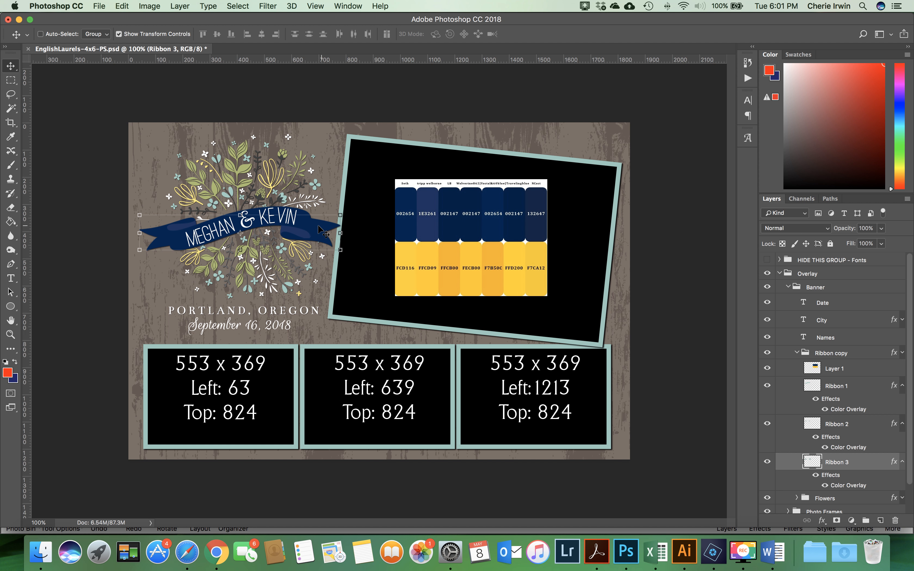
# - Expand the Flowers group and add a Color Overlay effect to the Blue Flowers layer
pyautogui.scroll(-2, 828, 447)
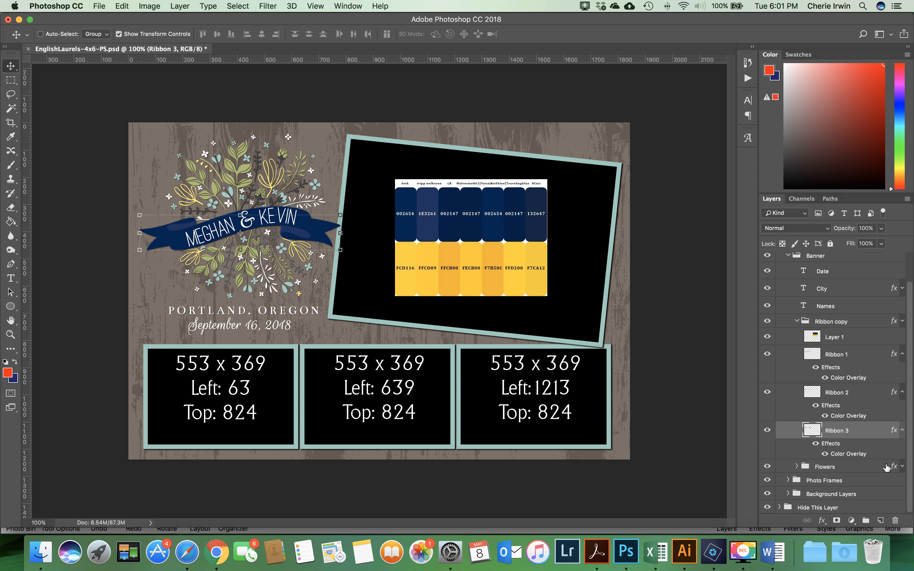
pyautogui.click(798, 467)
pyautogui.scroll(-5, 830, 477)
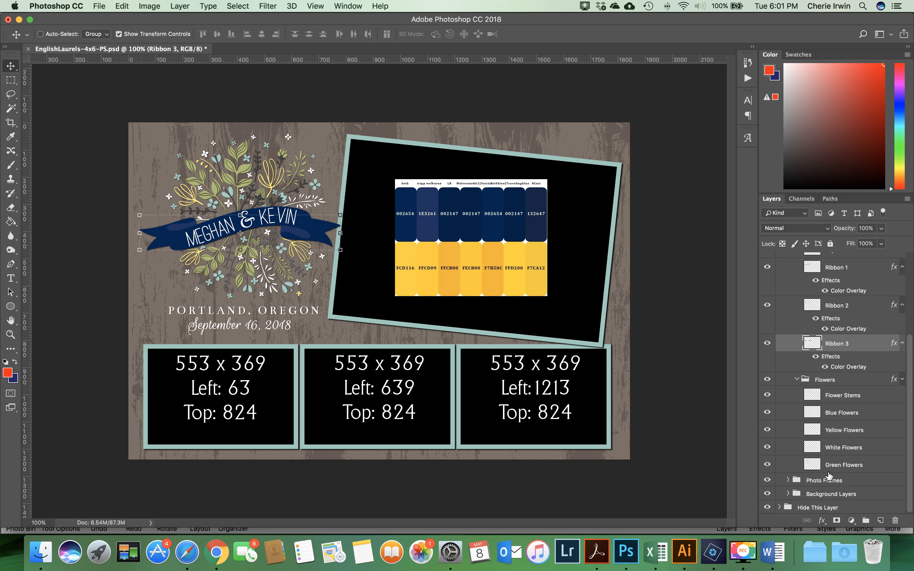
pyautogui.click(847, 415)
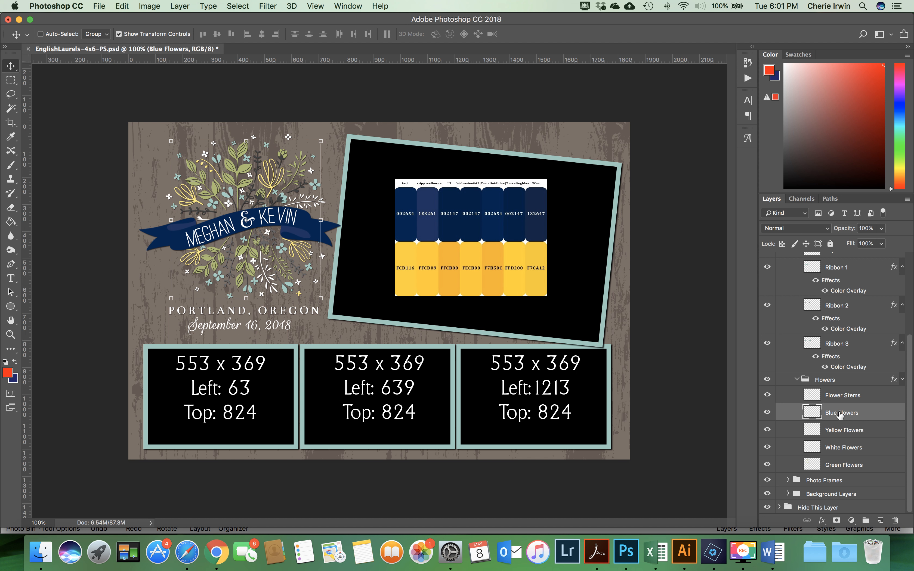
pyautogui.click(822, 521)
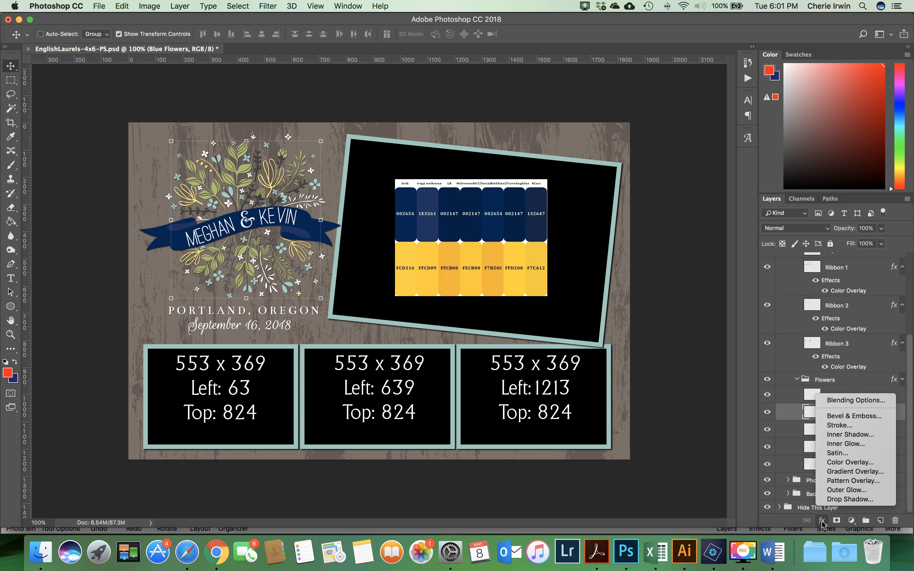
pyautogui.click(839, 463)
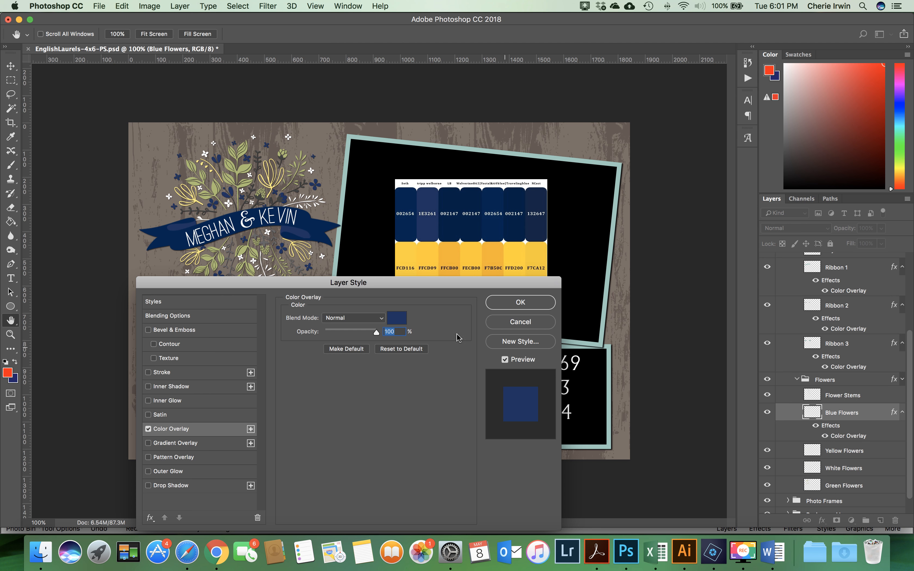
# - Set the Blue Flowers overlay colour to the pale greyish blue 909cbc and apply the layer style
pyautogui.click(396, 320)
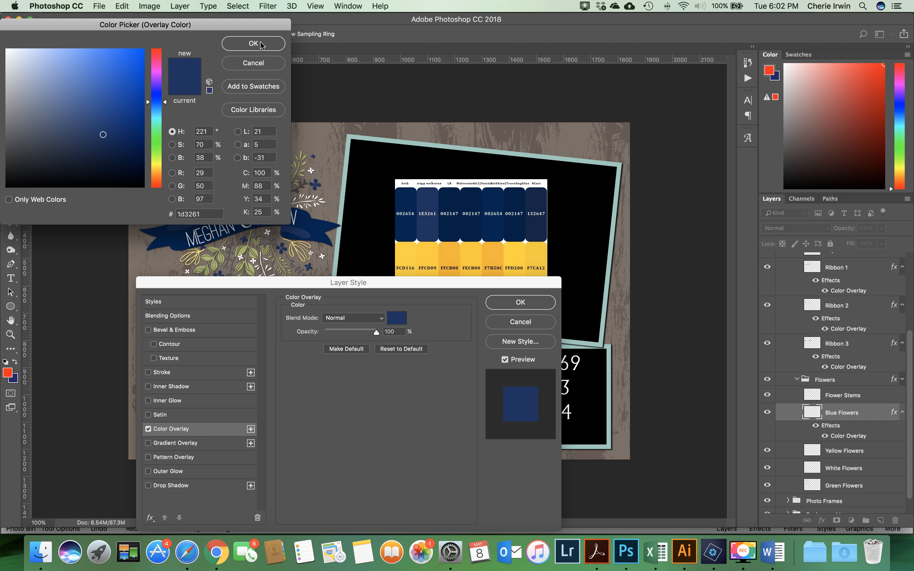
pyautogui.click(437, 198)
pyautogui.moveTo(269, 27); pyautogui.dragTo(744, 20)
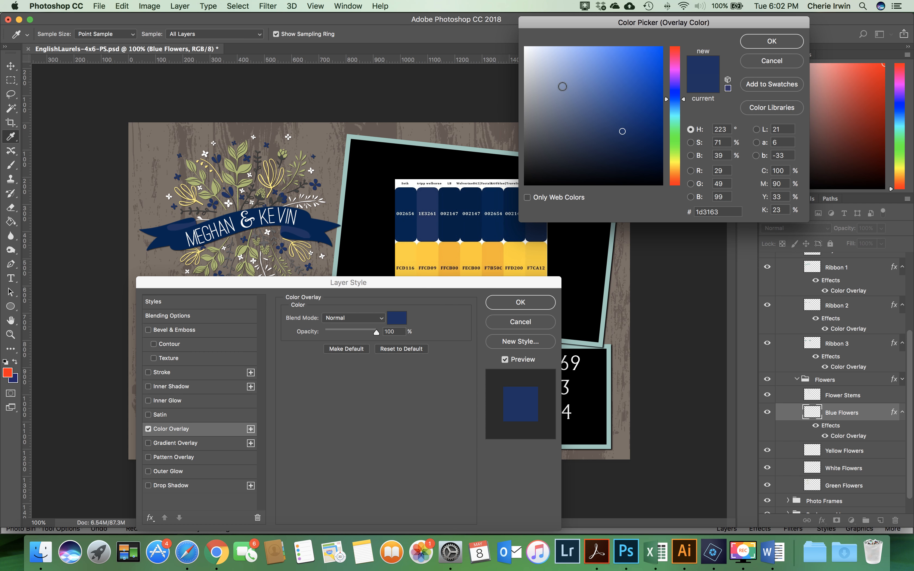
pyautogui.moveTo(576, 98)
pyautogui.mouseDown()
pyautogui.moveTo(563, 75)
pyautogui.moveTo(562, 102)
pyautogui.mouseUp()
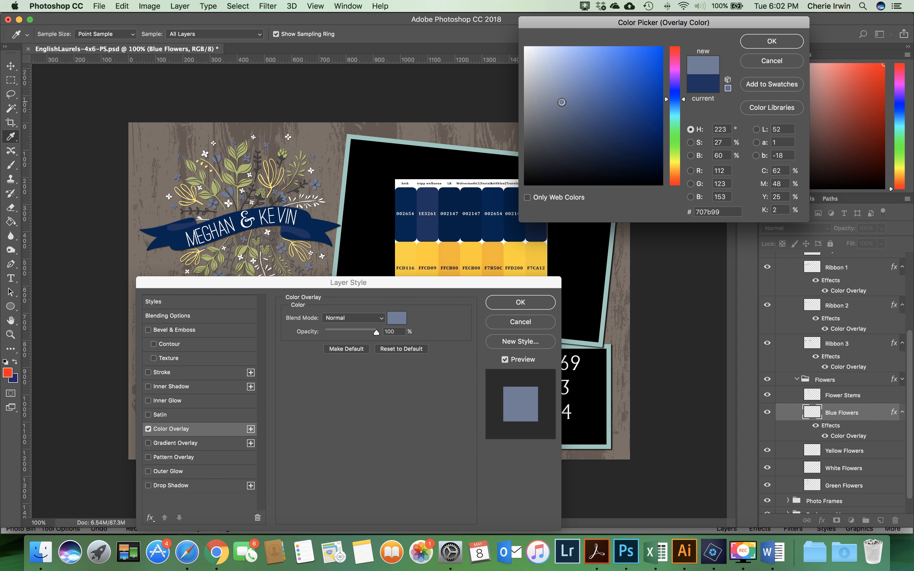
pyautogui.click(557, 83)
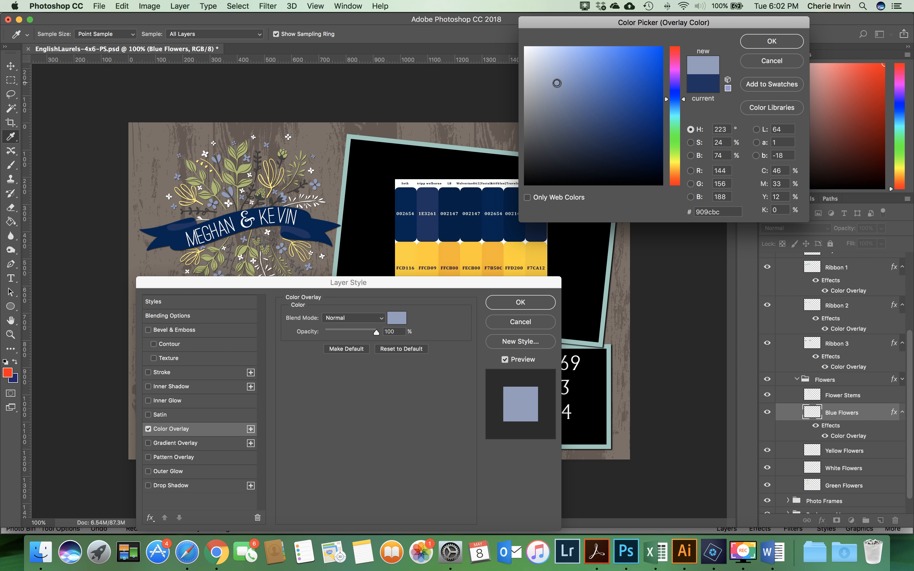
pyautogui.click(768, 41)
pyautogui.click(519, 301)
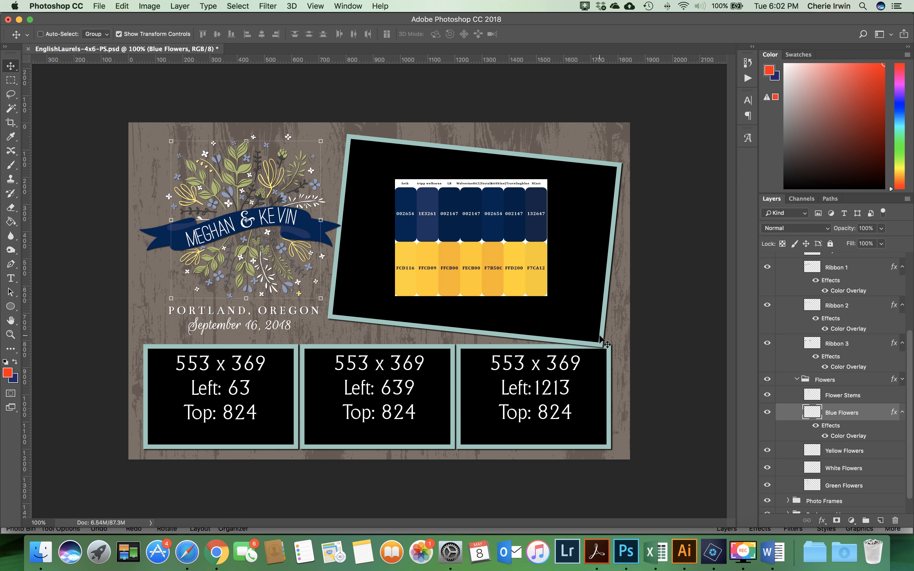
# - Expand the Photo Frames group, select the Top Frame layer and open its stroke colour options with the Rectangle tool
pyautogui.scroll(-2, 852, 451)
pyautogui.click(788, 480)
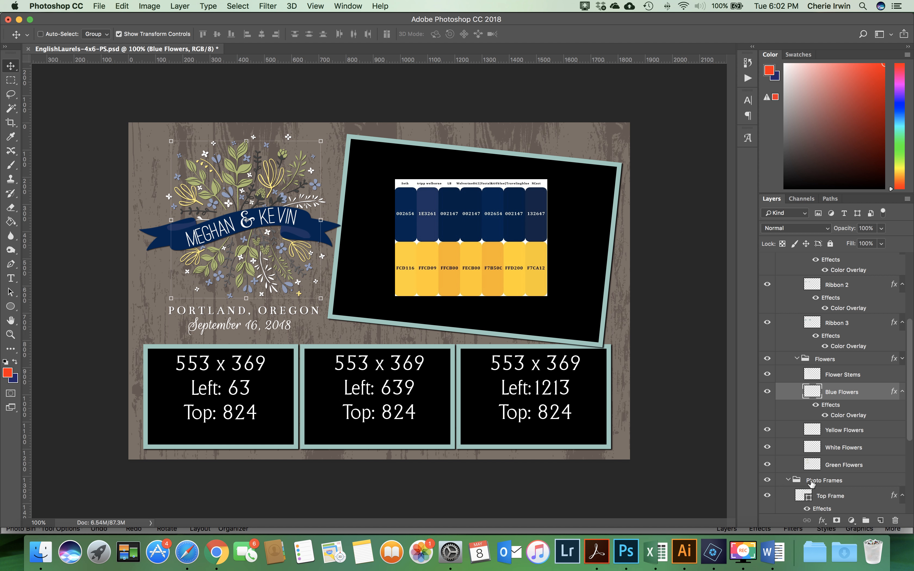
pyautogui.scroll(-5, 831, 482)
pyautogui.click(828, 403)
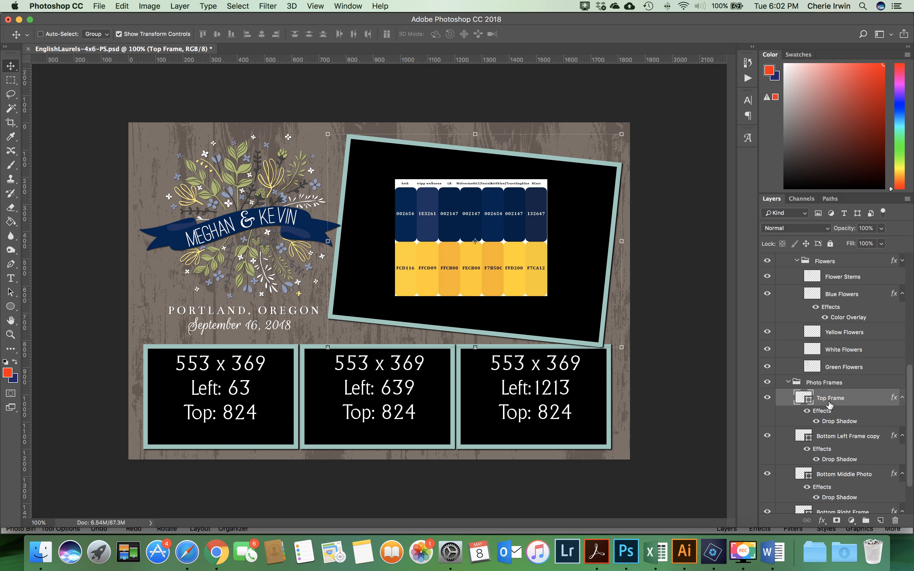
pyautogui.click(10, 307)
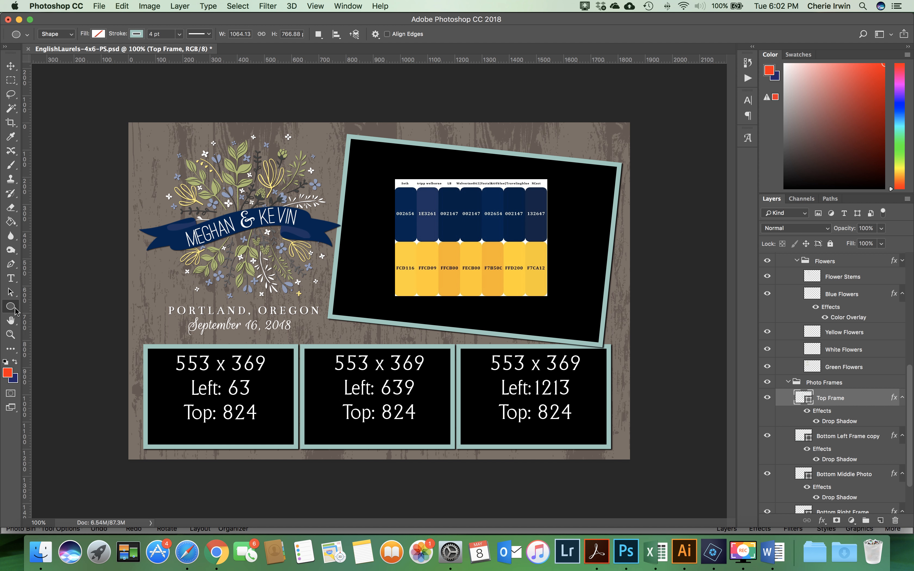
pyautogui.moveTo(13, 309); pyautogui.dragTo(53, 306)
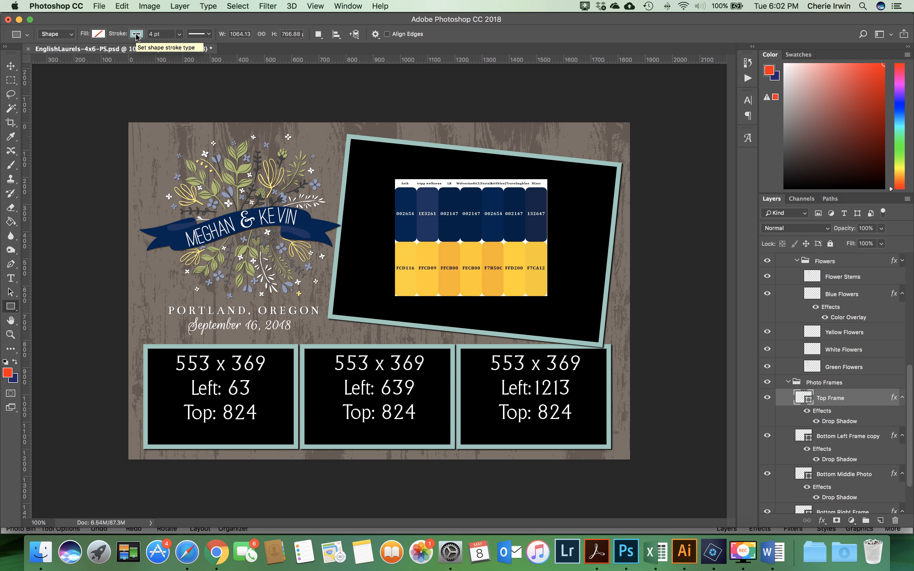
pyautogui.click(137, 35)
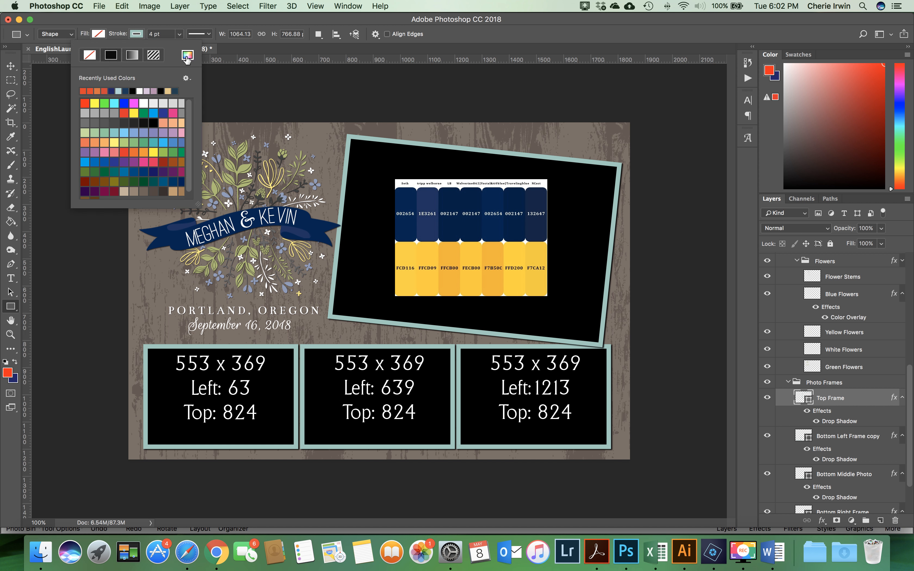
pyautogui.click(137, 36)
pyautogui.click(137, 35)
# - Set the Top Frame's stroke colour to the green a9bc6e, sampled from the floral artwork
pyautogui.click(188, 56)
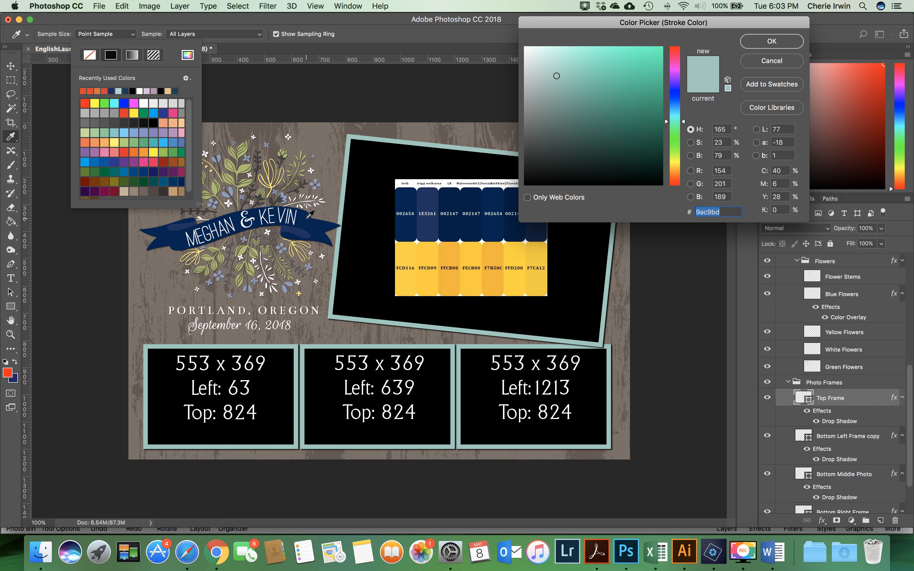
pyautogui.click(308, 218)
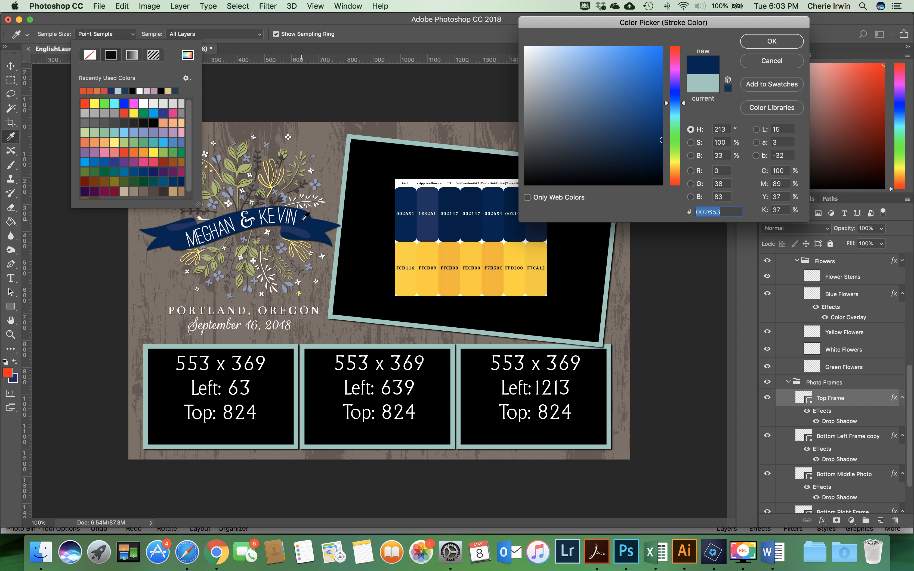
pyautogui.click(284, 155)
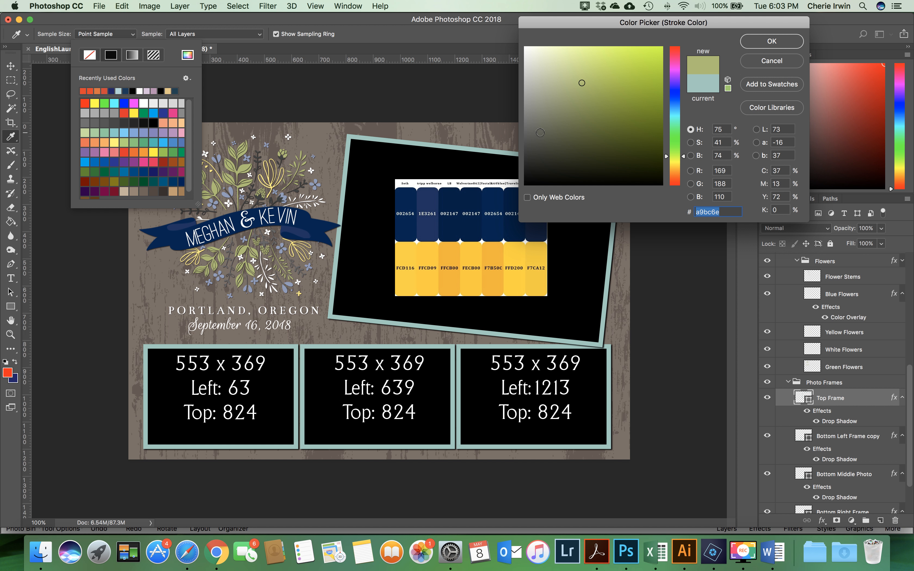
pyautogui.click(761, 42)
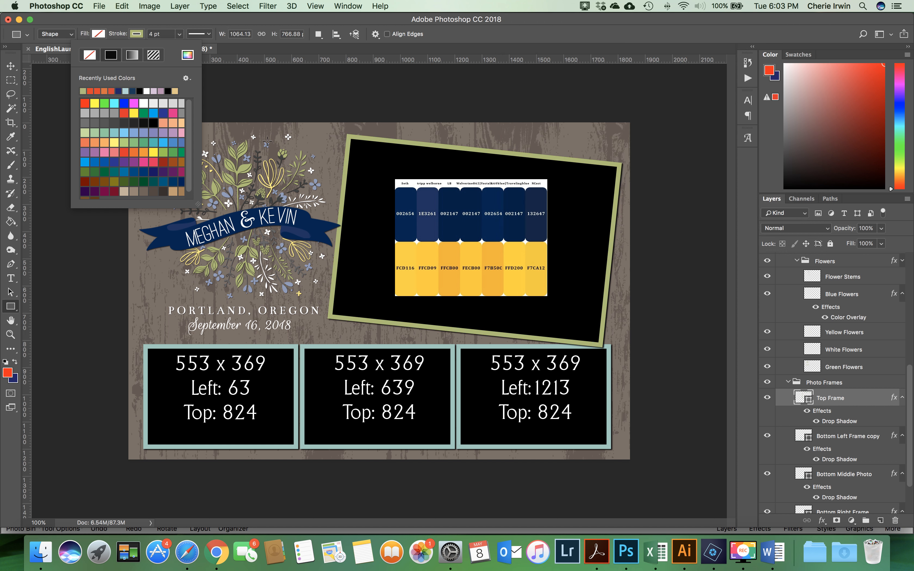
# - Set the Top Frame's stroke colour to the navy 002653, sampled from the ribbon
pyautogui.click(187, 55)
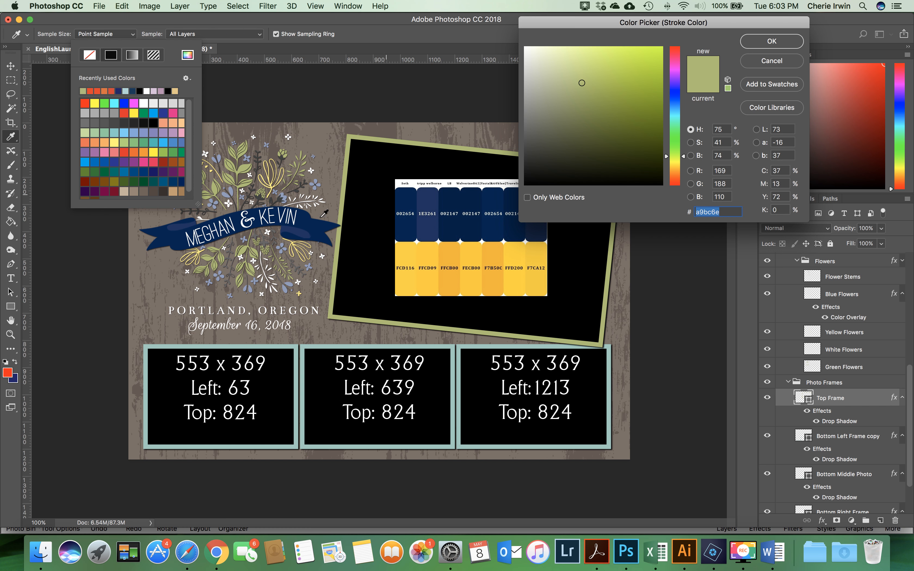
pyautogui.click(308, 218)
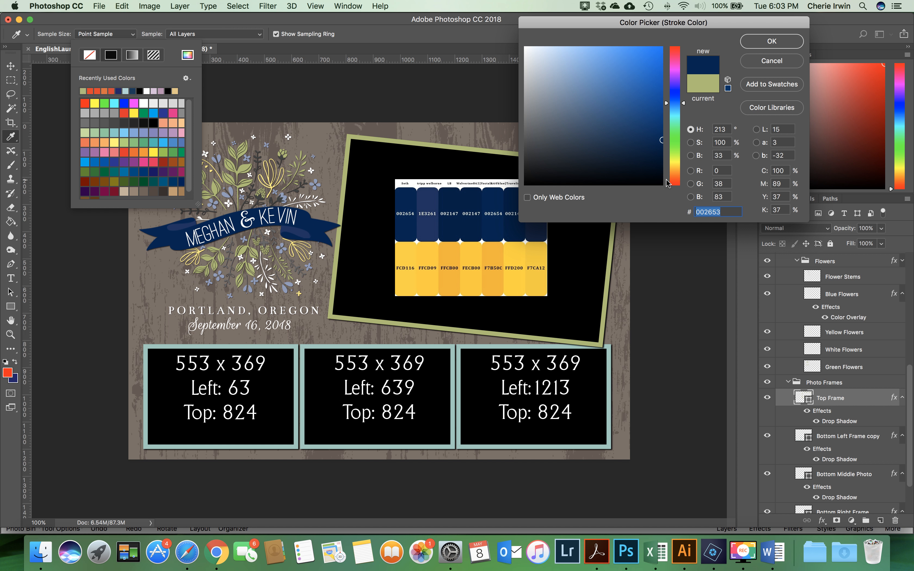
pyautogui.click(770, 44)
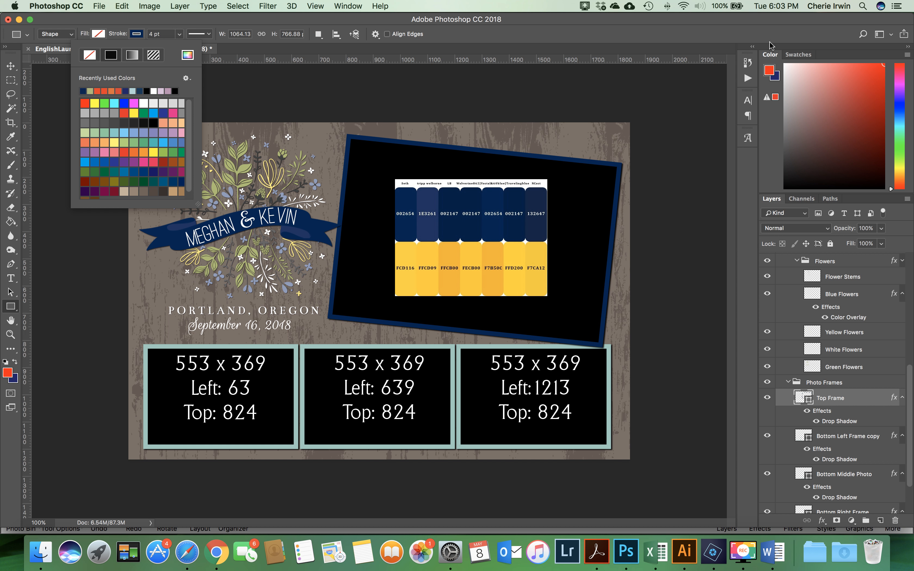
pyautogui.click(841, 398)
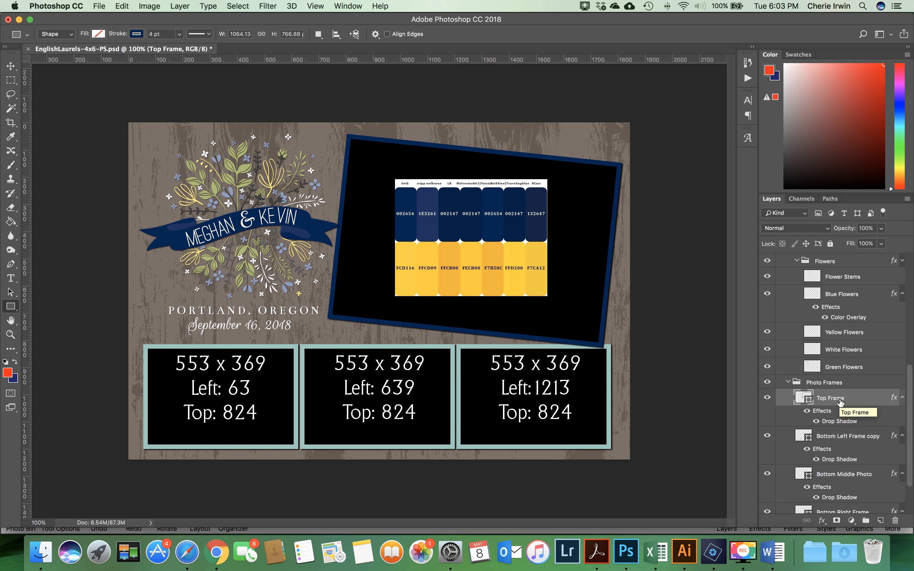
# - Add a Color Overlay effect to the Top Frame layer in the navy 002653, sampled from the ribbon
pyautogui.click(822, 521)
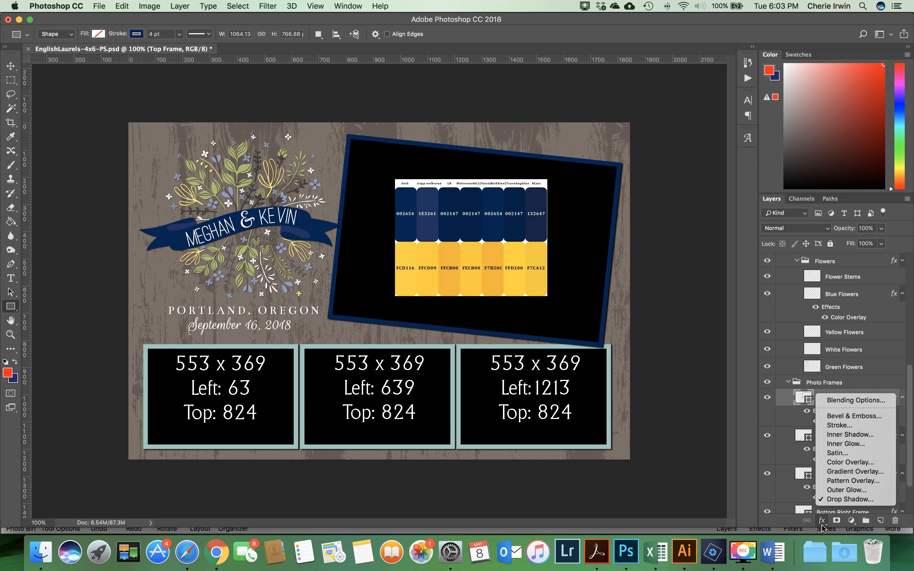
pyautogui.click(843, 462)
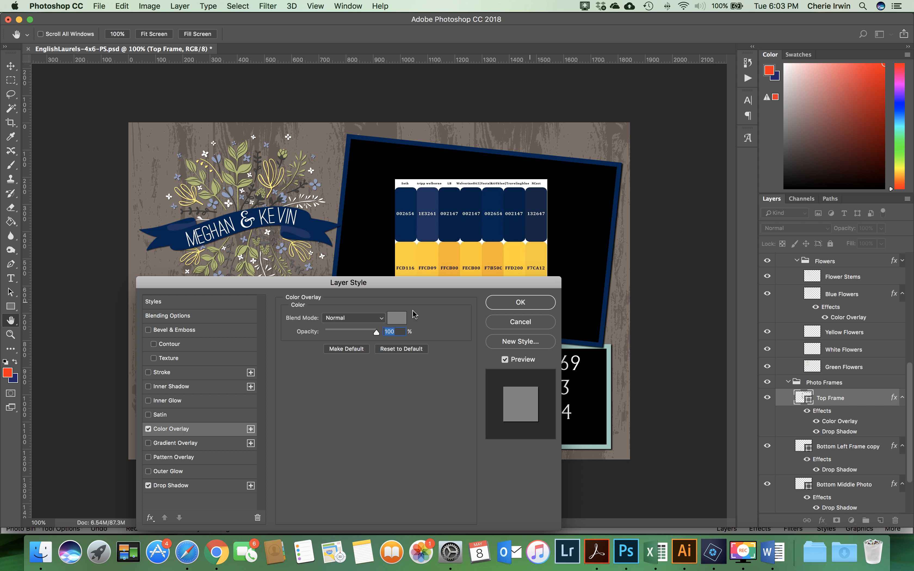
pyautogui.click(397, 319)
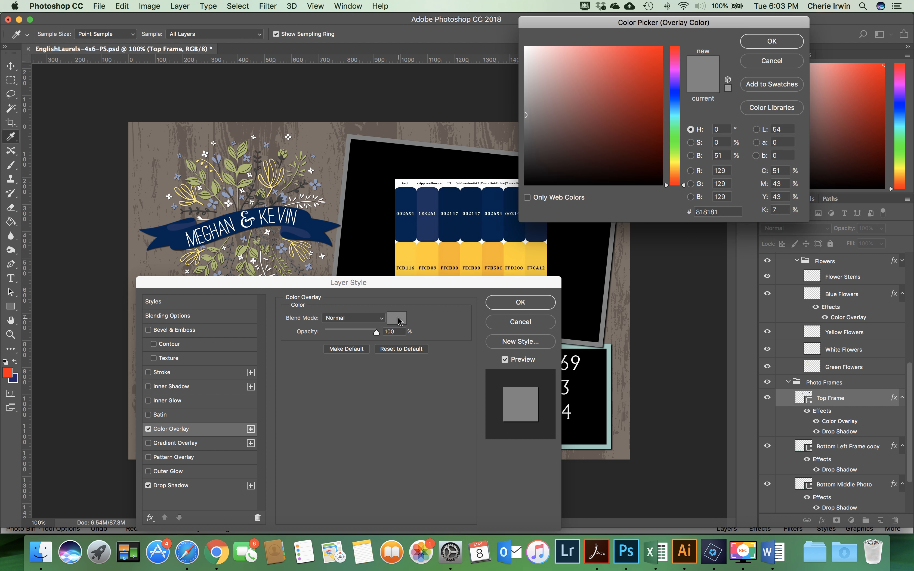
pyautogui.click(307, 221)
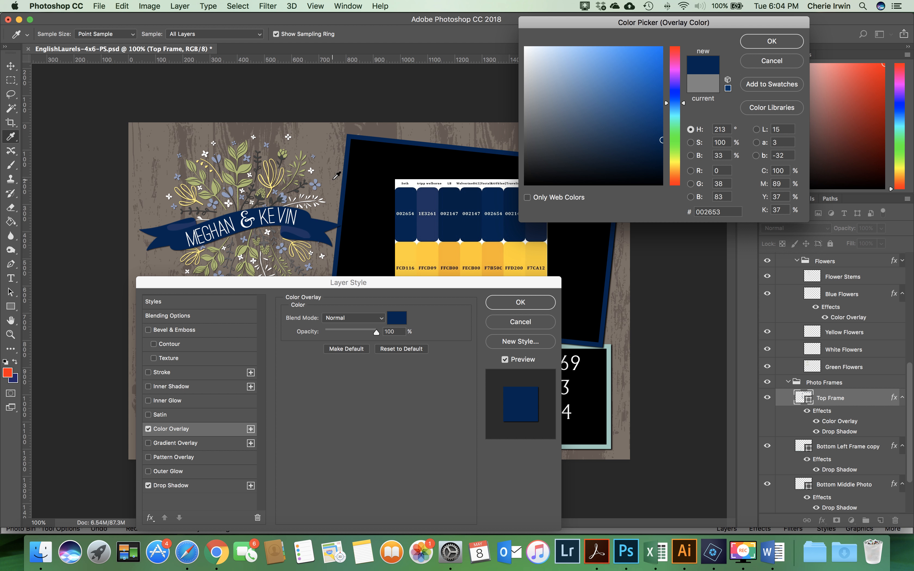
pyautogui.click(329, 169)
pyautogui.click(312, 219)
pyautogui.moveTo(726, 212); pyautogui.dragTo(675, 210)
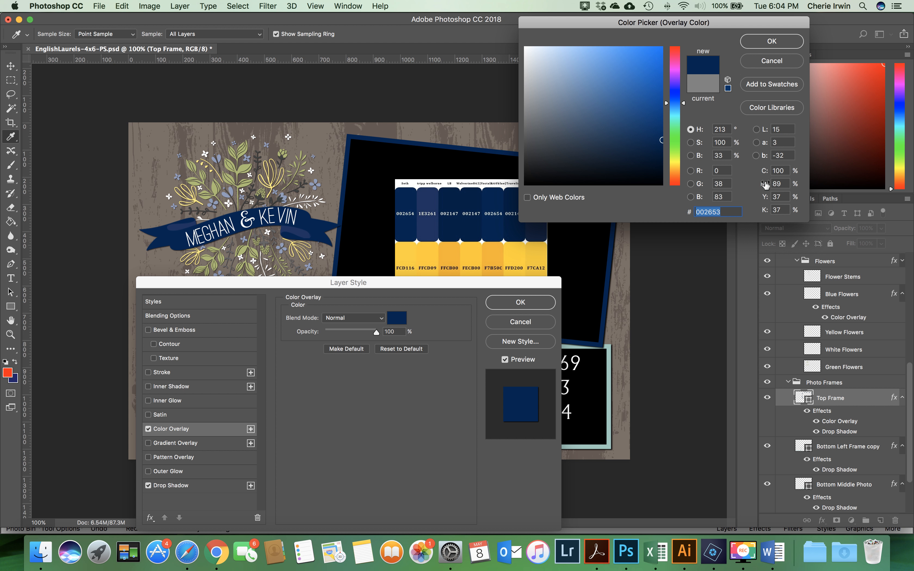
pyautogui.click(772, 41)
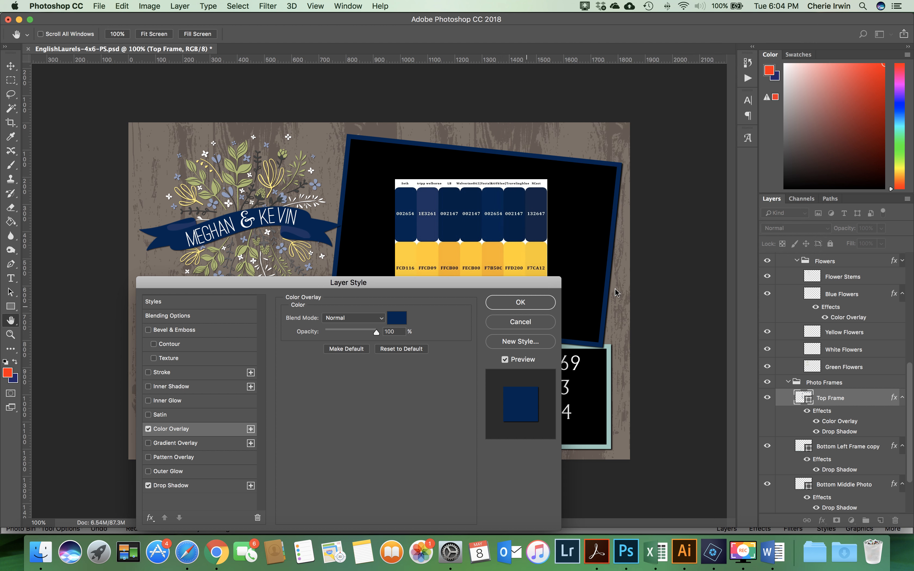
pyautogui.click(544, 305)
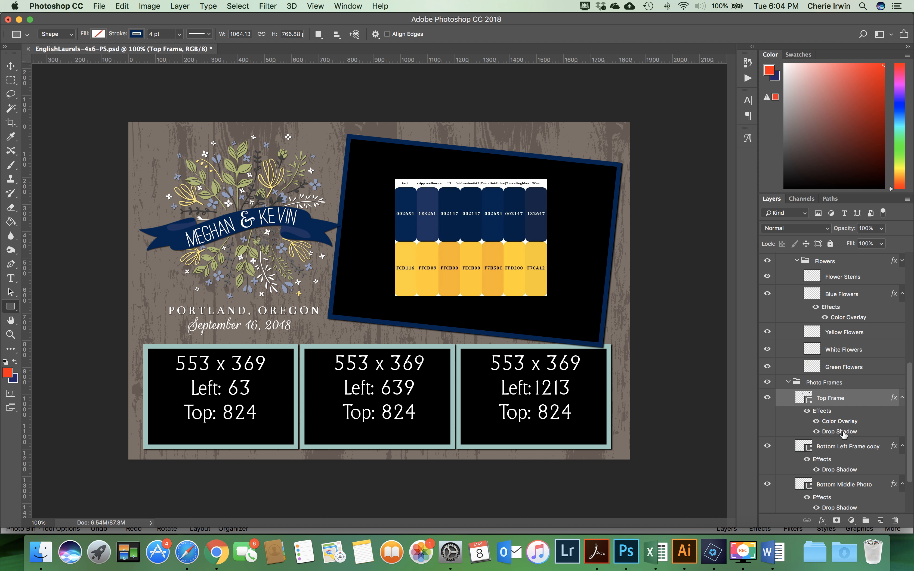
# - Copy the layer style of Top Frame and paste it onto the Bottom Left Frame copy layer
pyautogui.rightClick(836, 403)
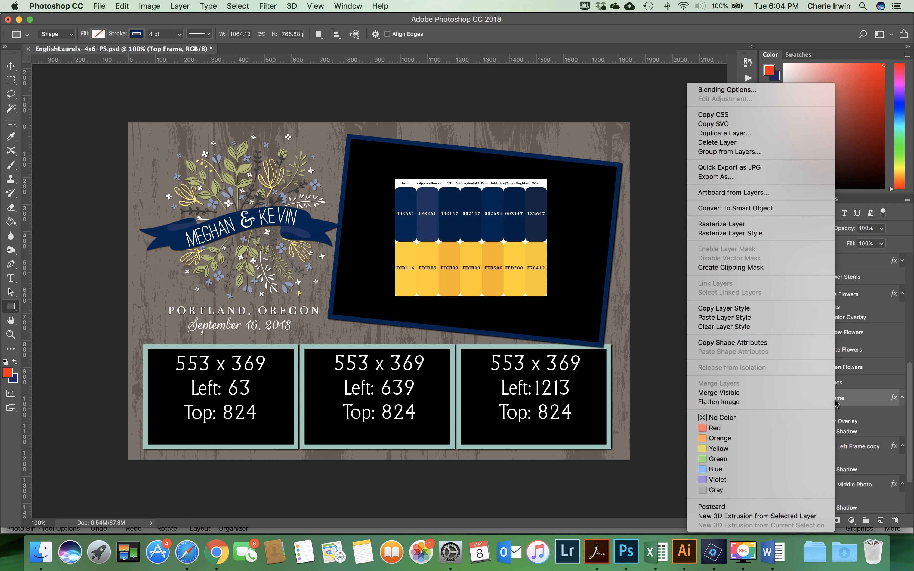
pyautogui.click(781, 309)
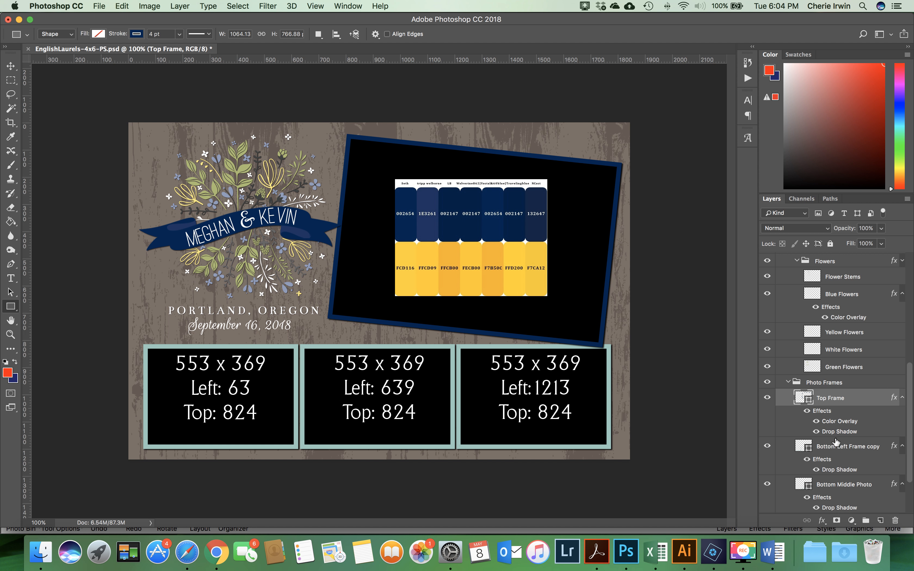
pyautogui.click(837, 449)
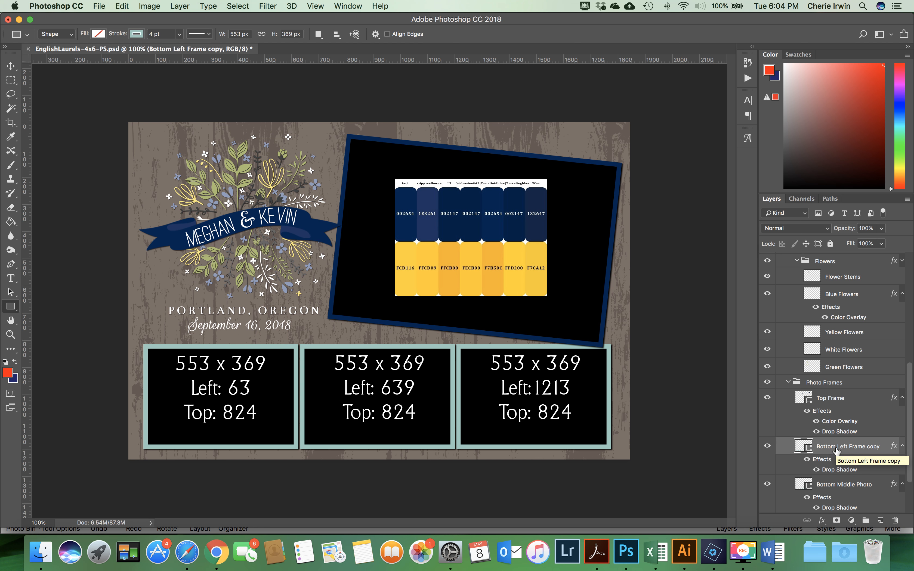
pyautogui.rightClick(837, 449)
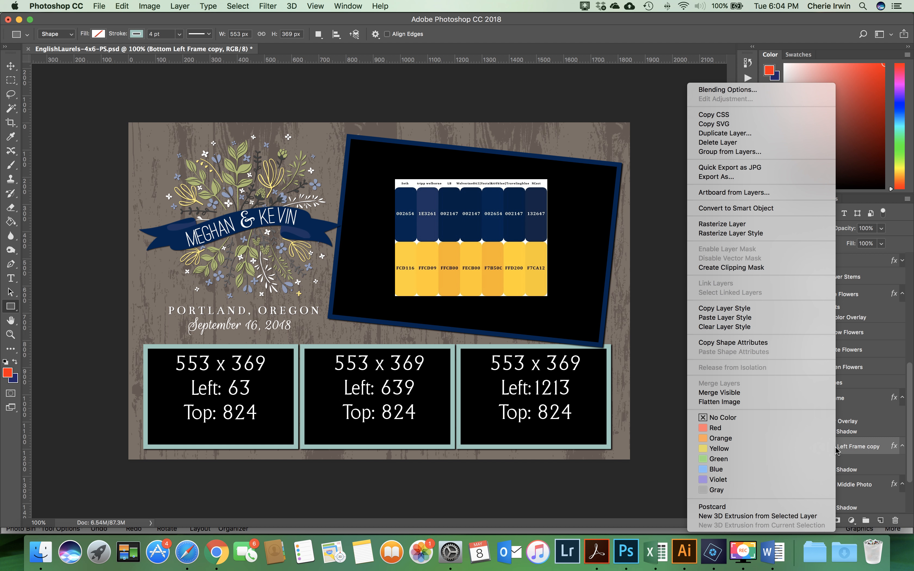
pyautogui.click(762, 321)
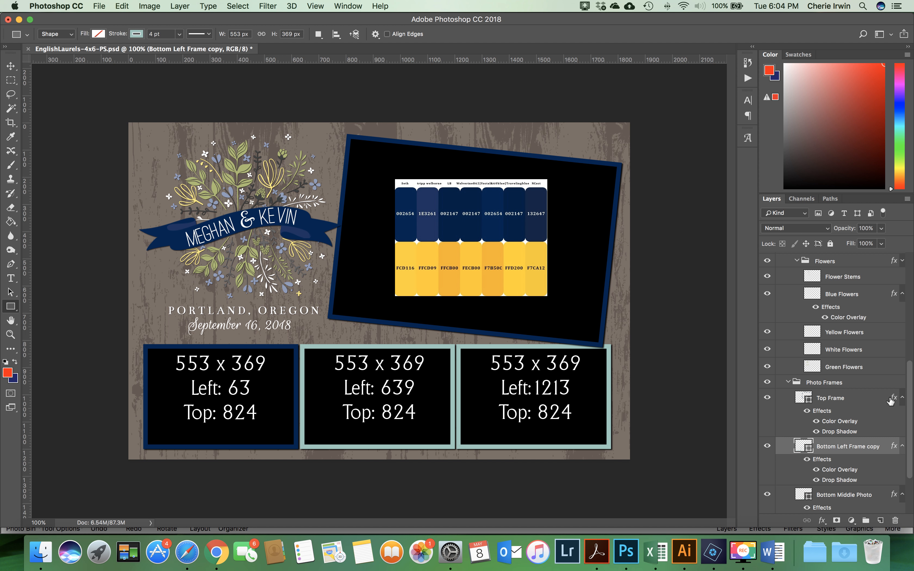
# - Copy the shape attributes of Top Frame and paste them onto the Bottom Middle Photo layer
pyautogui.click(841, 401)
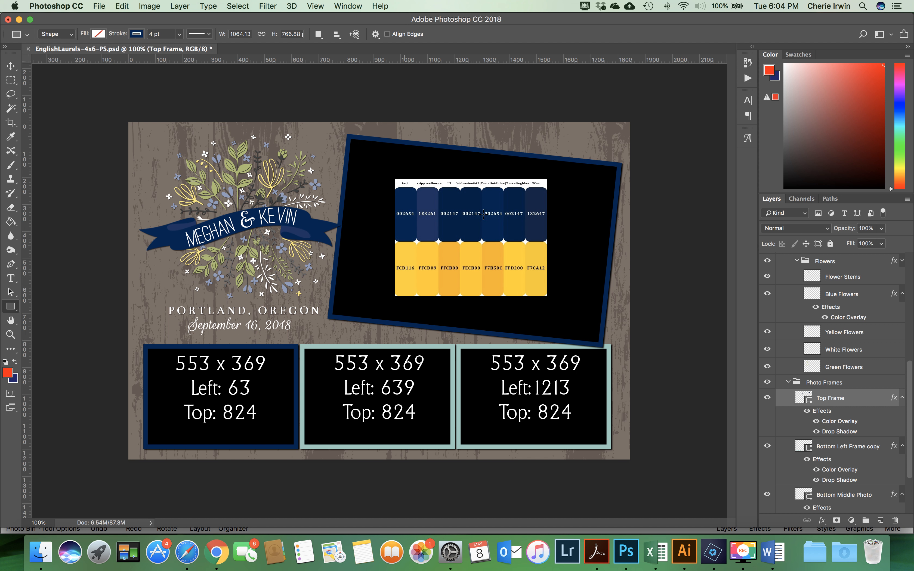
pyautogui.rightClick(832, 400)
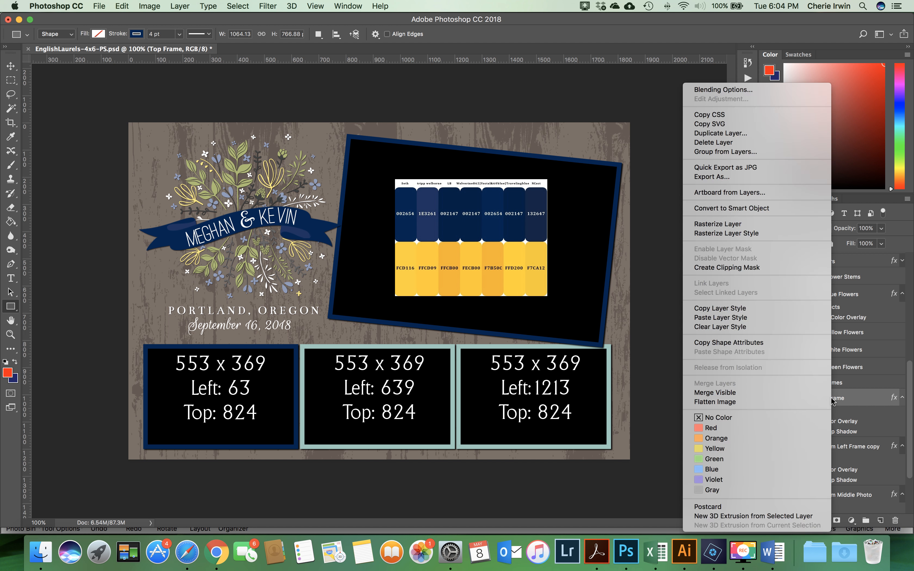
pyautogui.click(779, 343)
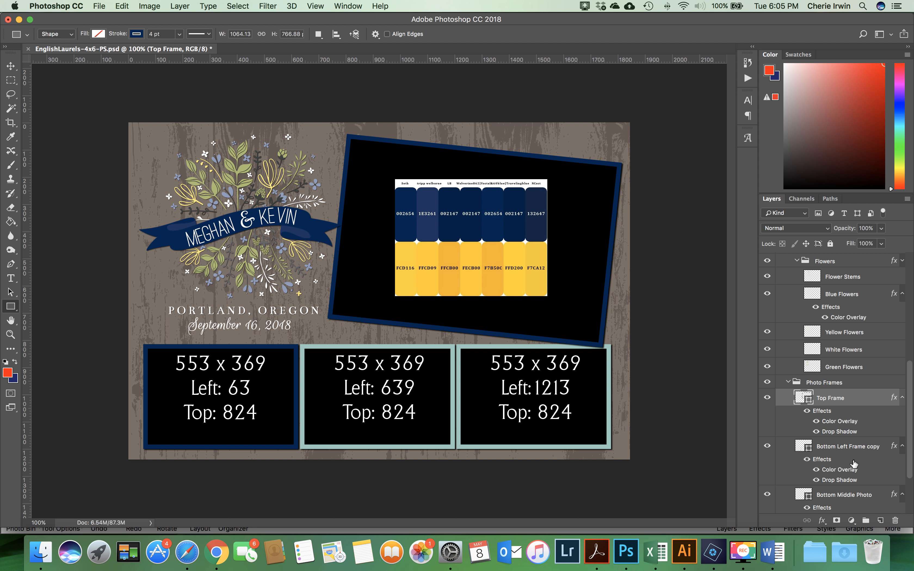
pyautogui.scroll(-3, 838, 447)
pyautogui.click(836, 438)
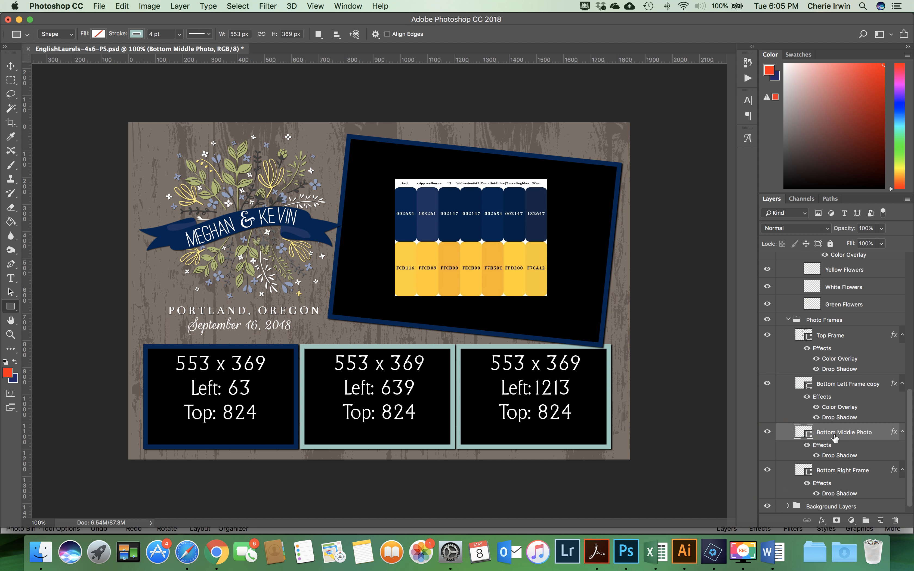
pyautogui.rightClick(834, 435)
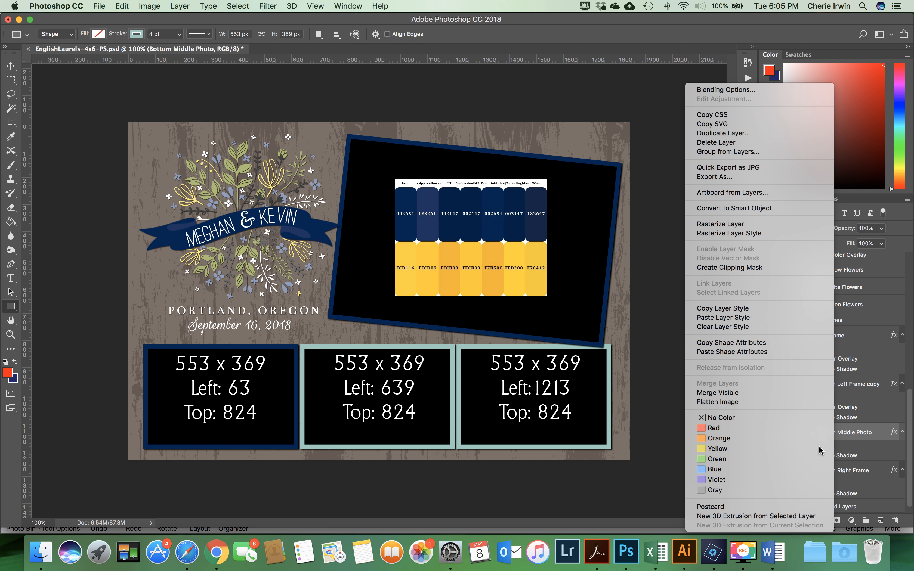
pyautogui.click(856, 441)
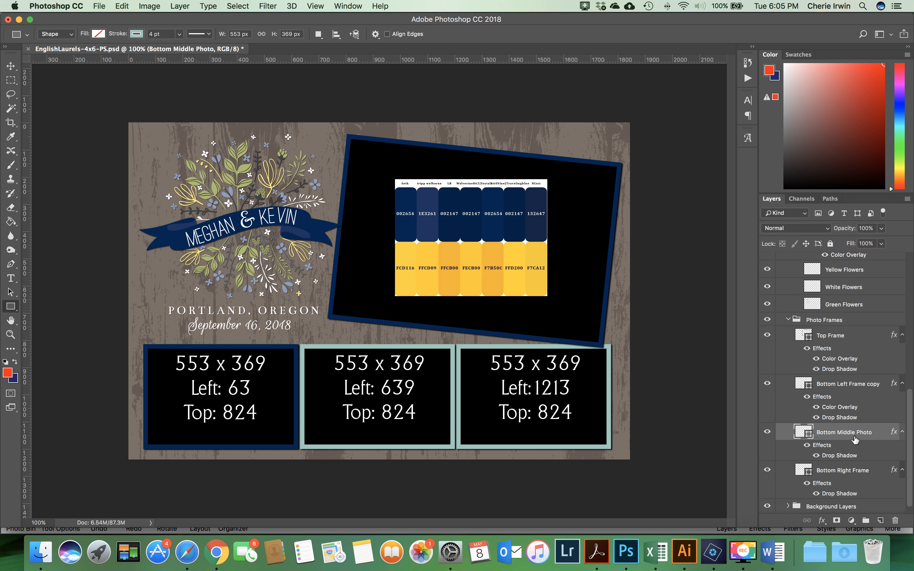
pyautogui.rightClick(856, 440)
pyautogui.click(790, 356)
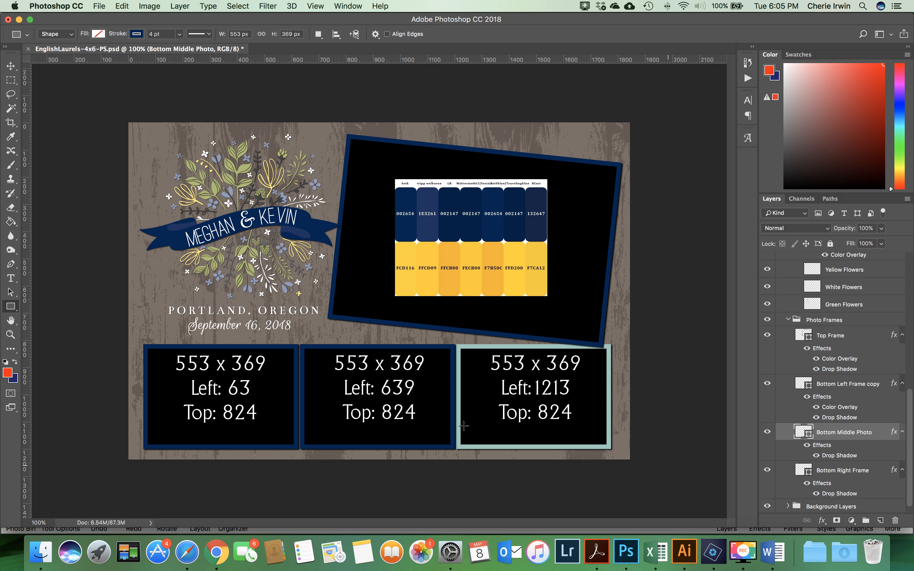
# - View the template in full screen mode with the menu bar, hiding and restoring the panels
pyautogui.press('f')
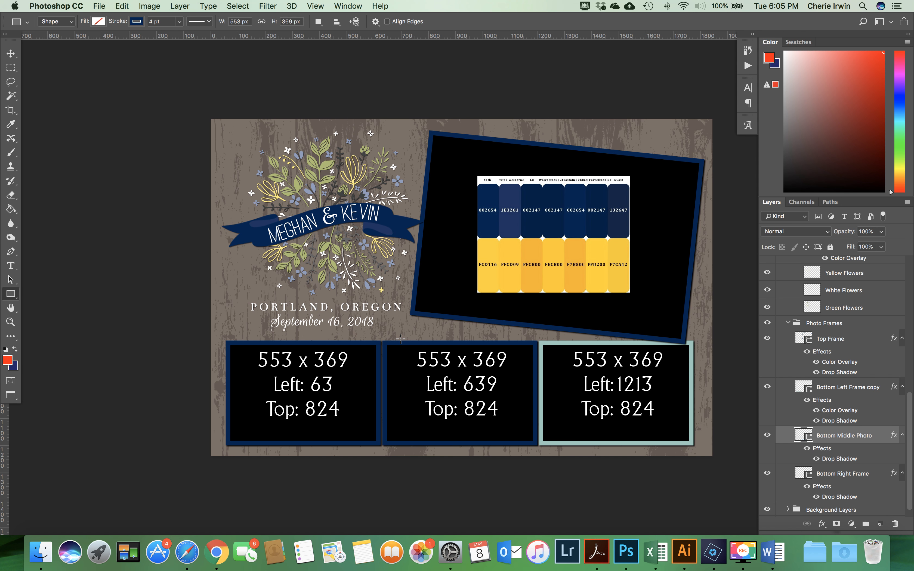
pyautogui.press('Tab')
pyautogui.press('Tab')
# - Try pasting the copied shape attributes onto the Bottom Right Frame layer, and undo that stroke change through the history
pyautogui.click(842, 479)
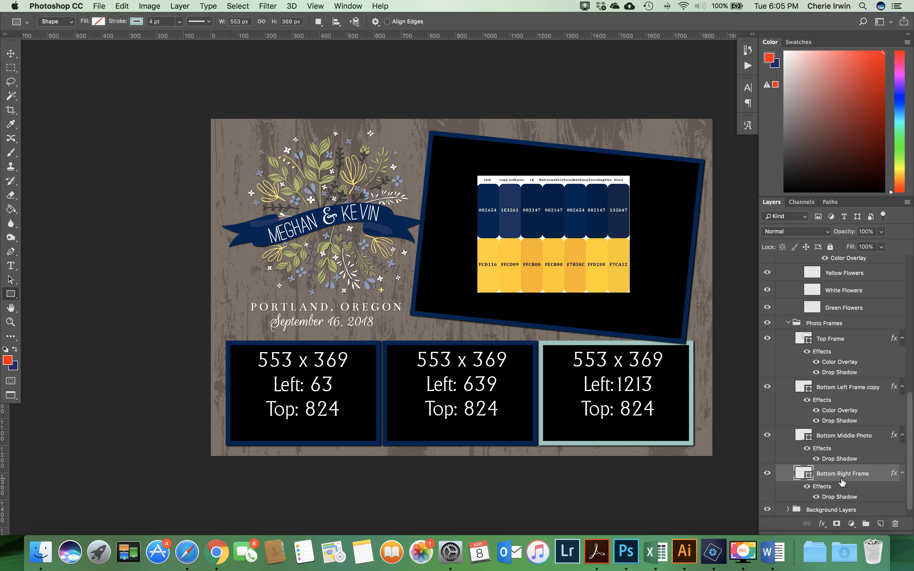
pyautogui.rightClick(842, 481)
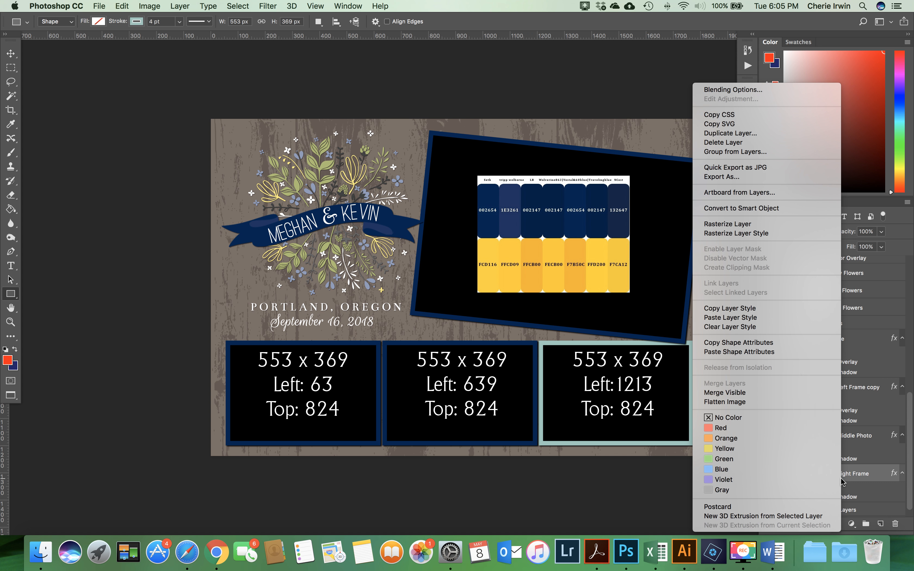
pyautogui.click(789, 352)
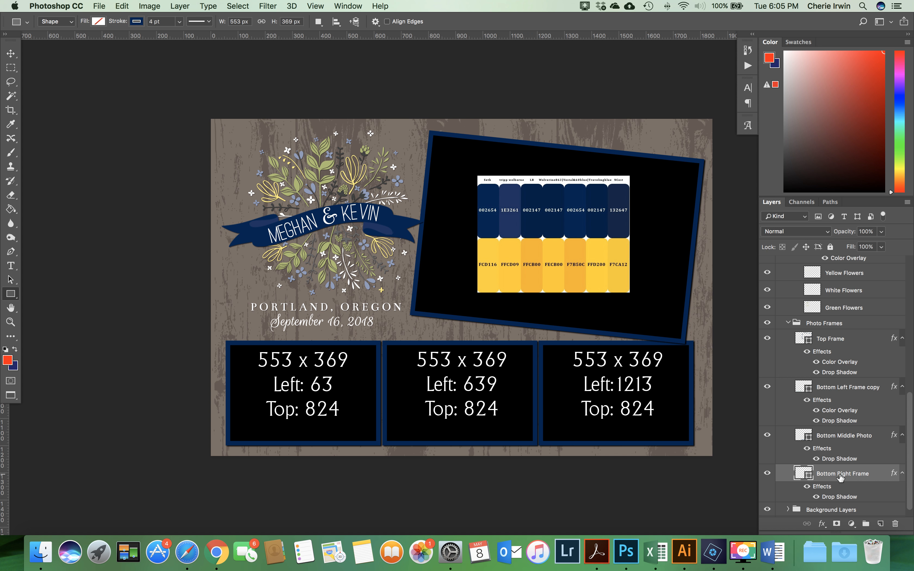
pyautogui.click(747, 50)
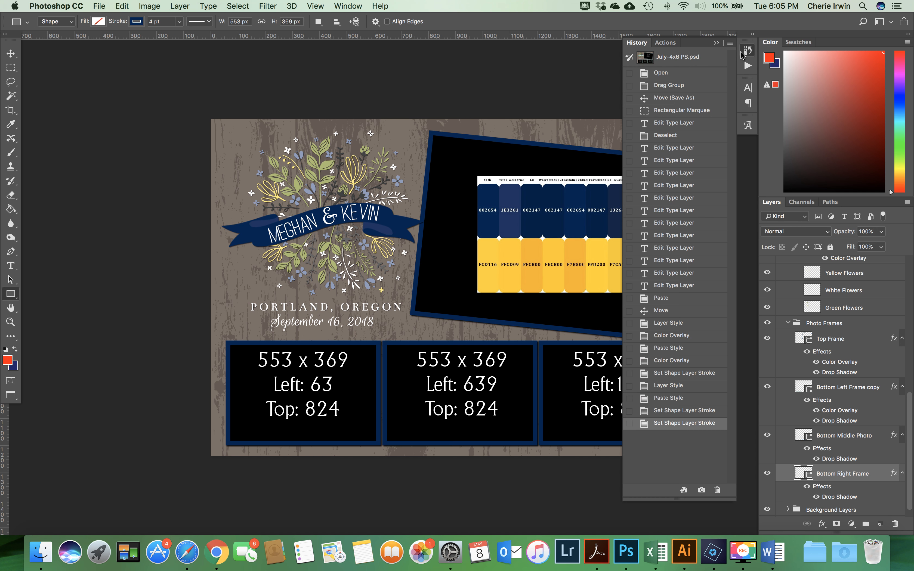
pyautogui.click(696, 411)
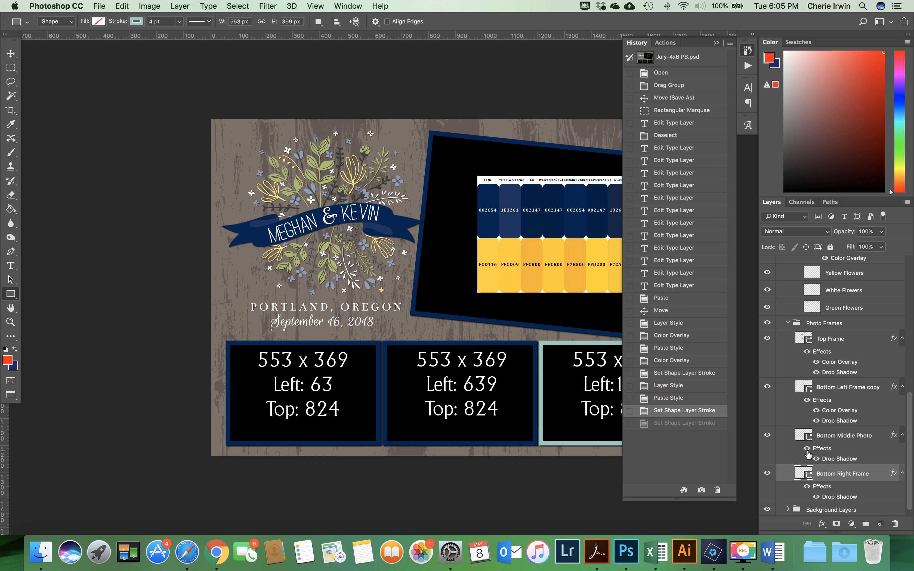
# - Paste the copied layer style onto the Bottom Right Frame layer and collapse the history
pyautogui.rightClick(840, 477)
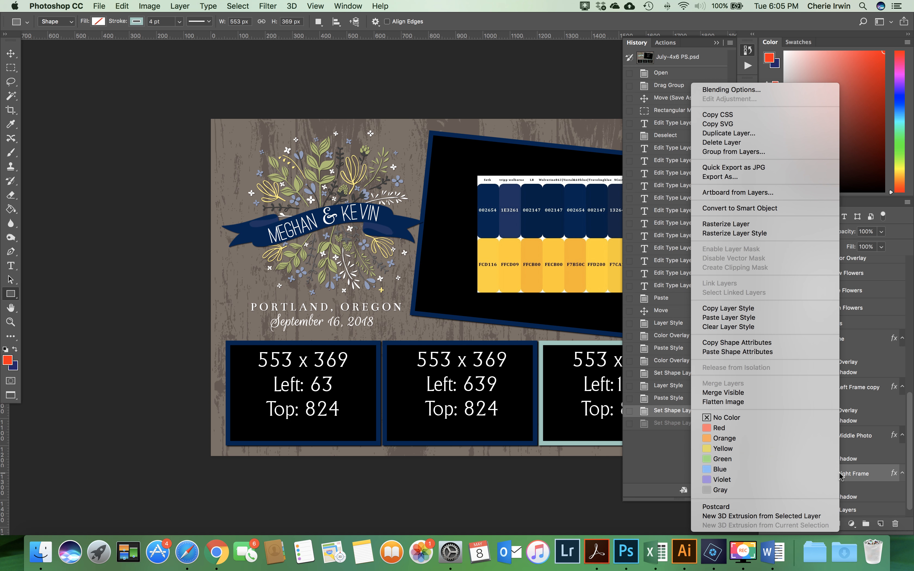
pyautogui.click(787, 318)
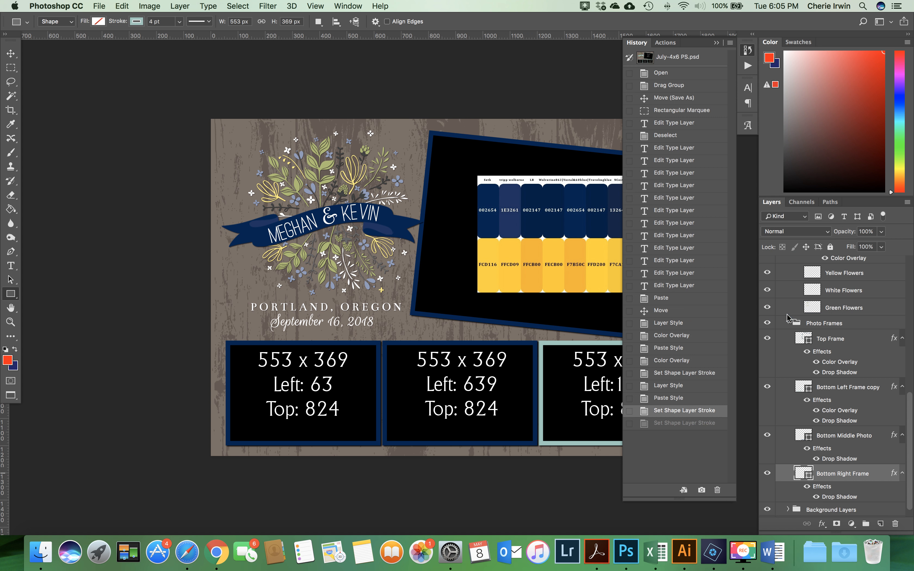
pyautogui.click(717, 43)
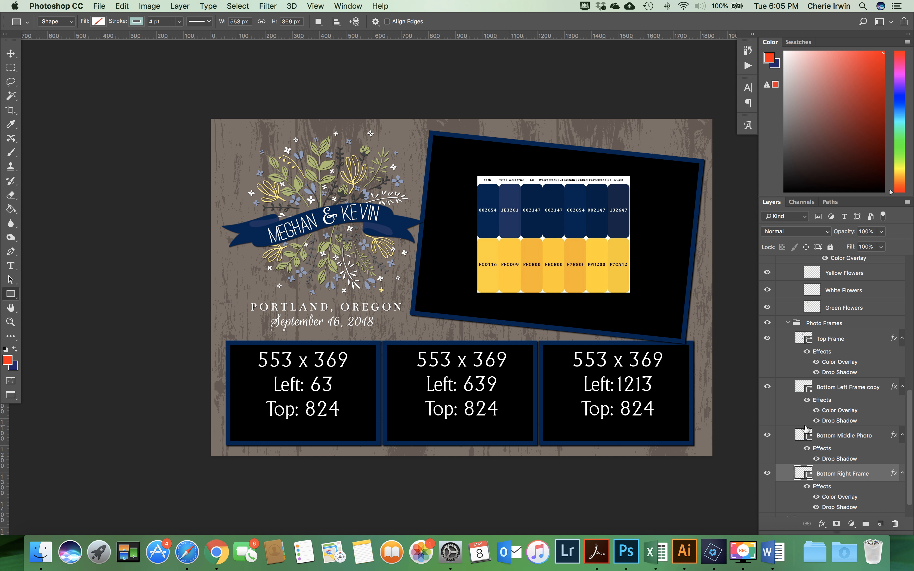
# - Delete Layer 1, the pasted navy and yellow colour swatch reference, from the Ribbon copy group
pyautogui.scroll(5, 845, 449)
pyautogui.scroll(5, 845, 449)
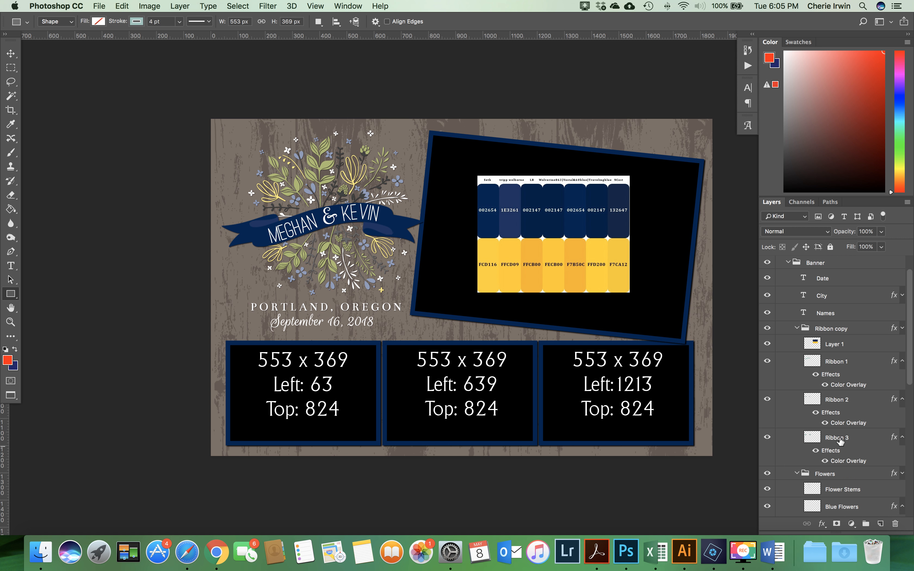
pyautogui.click(848, 345)
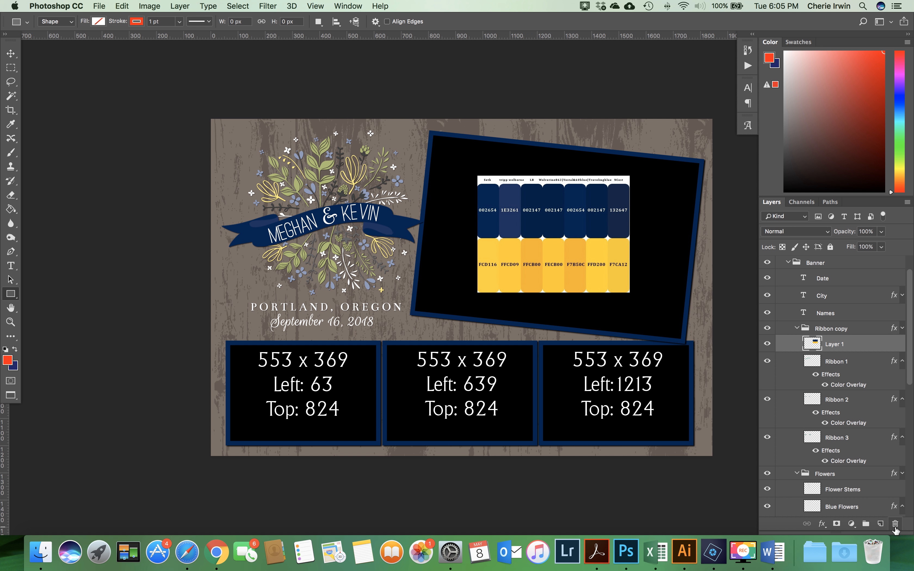
pyautogui.moveTo(834, 345); pyautogui.dragTo(897, 524)
pyautogui.rightClick(860, 346)
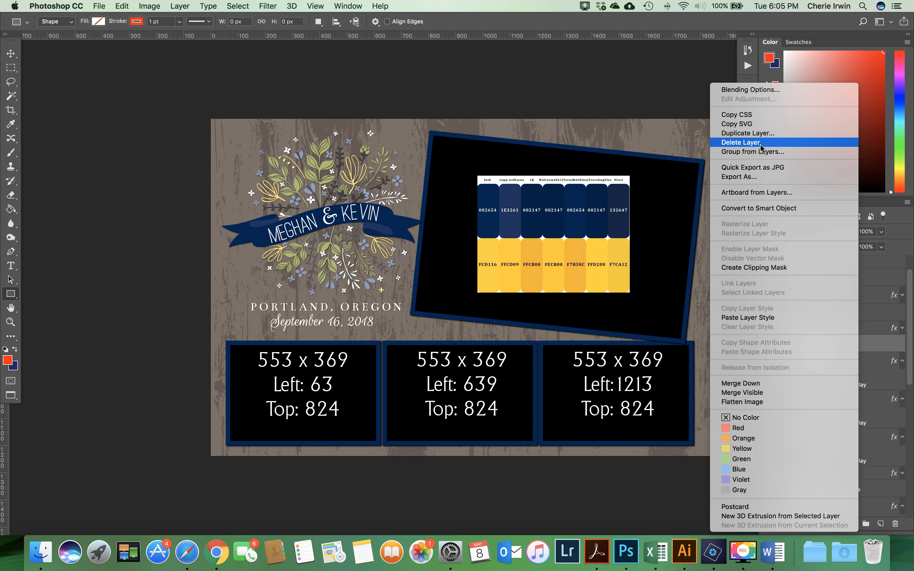
pyautogui.click(671, 85)
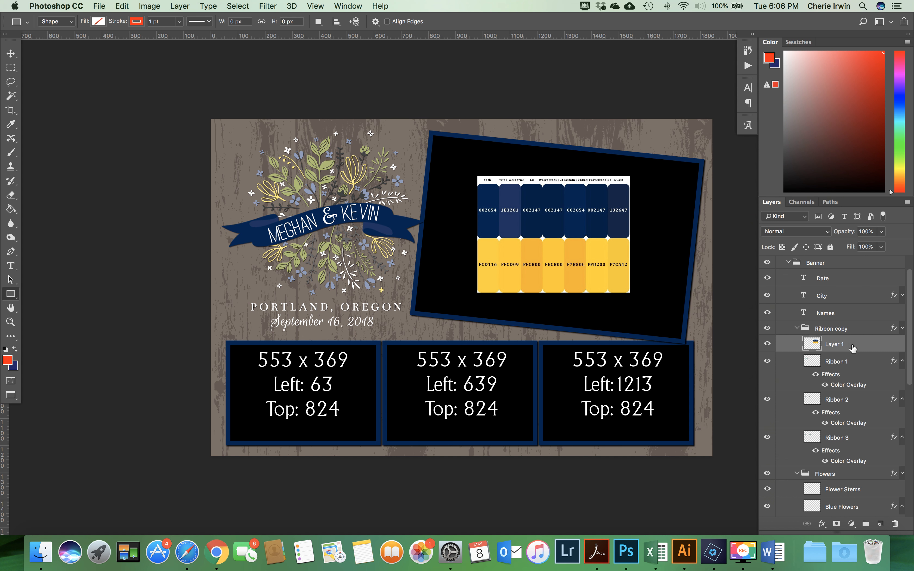
pyautogui.press('Delete')
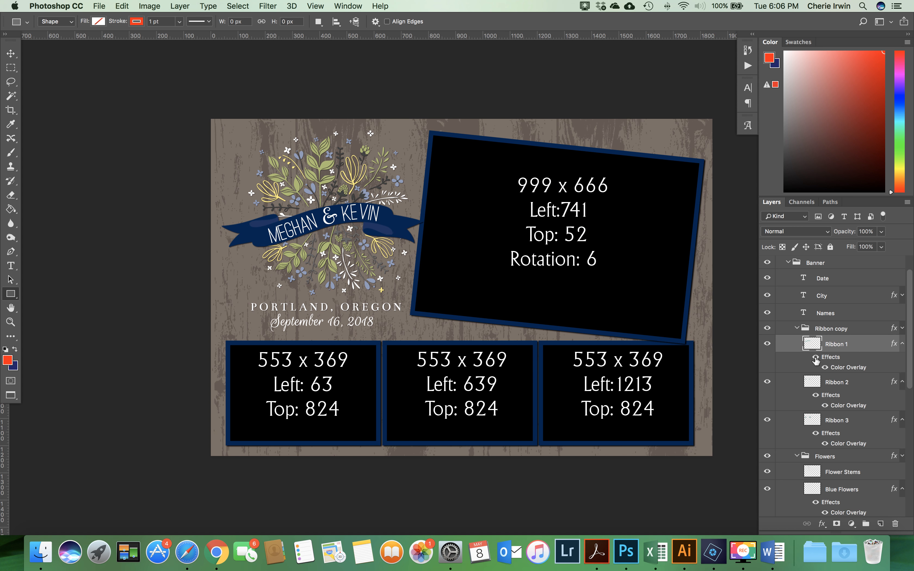
# - Switch to the Move tool and turn off the visibility of the Hide This Layer group holding the photo placeholders
pyautogui.hscroll(5, 553, 253)
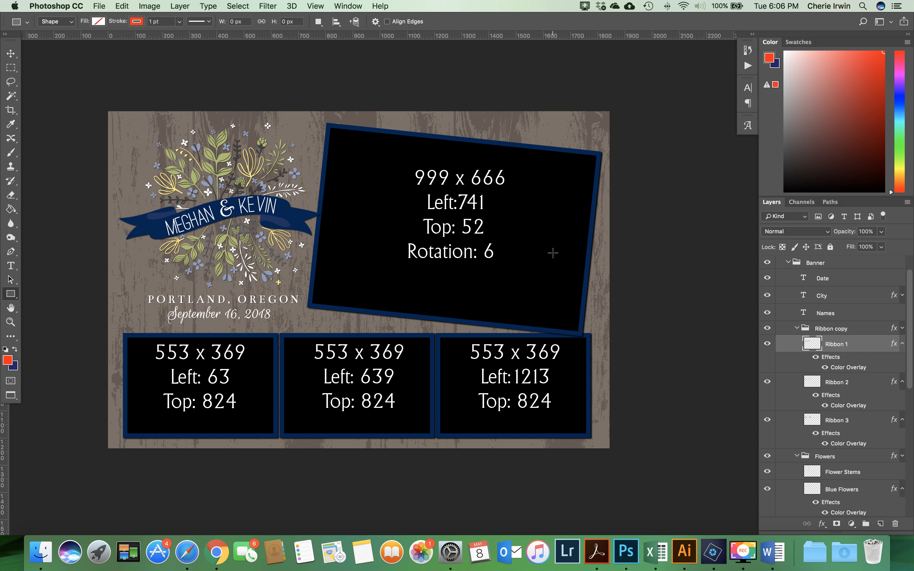
pyautogui.hscroll(-1, 553, 253)
pyautogui.scroll(-3, 553, 253)
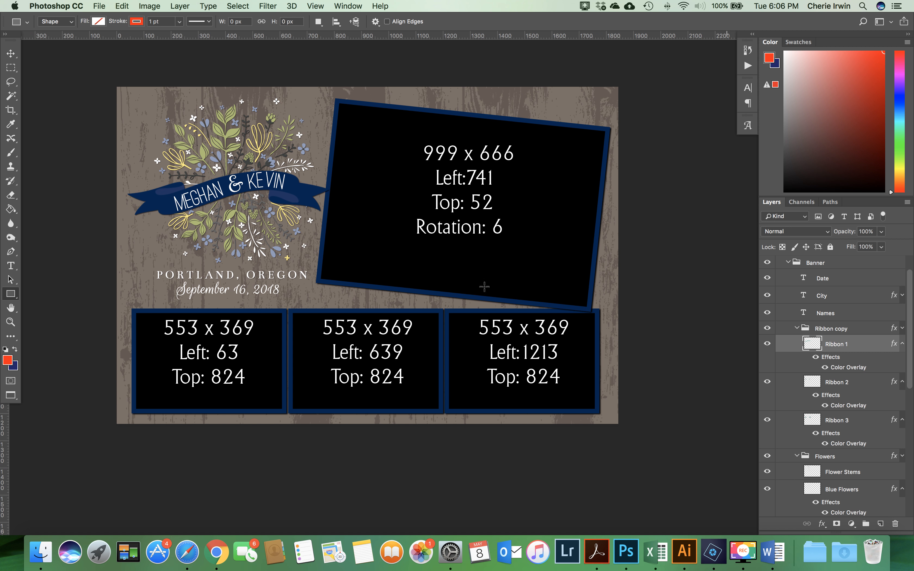
pyautogui.click(10, 54)
pyautogui.scroll(-2, 107, 290)
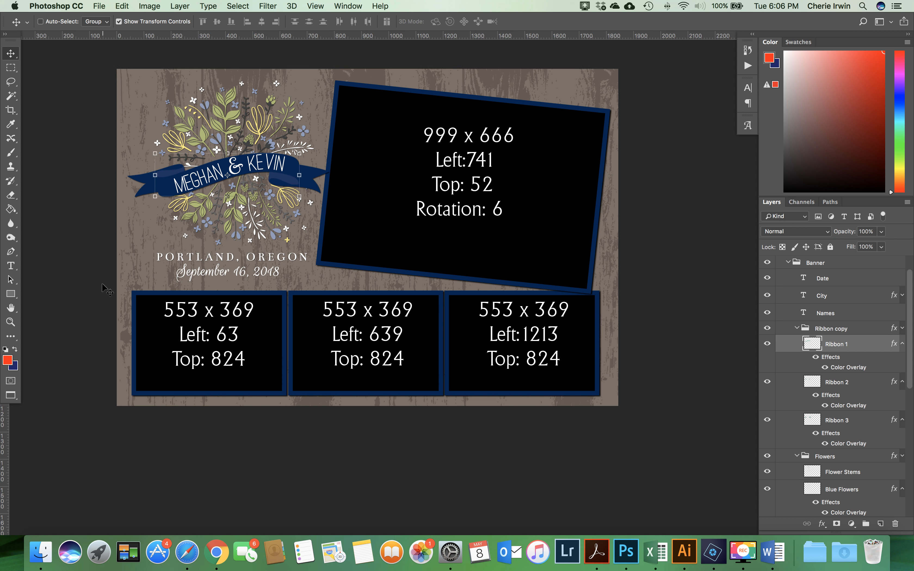
pyautogui.scroll(-5, 834, 474)
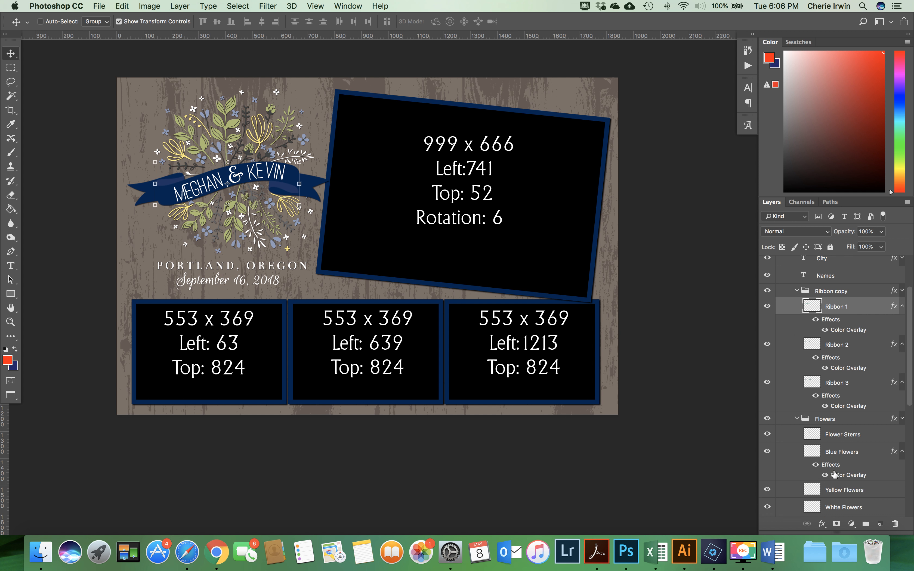
pyautogui.scroll(-3, 835, 475)
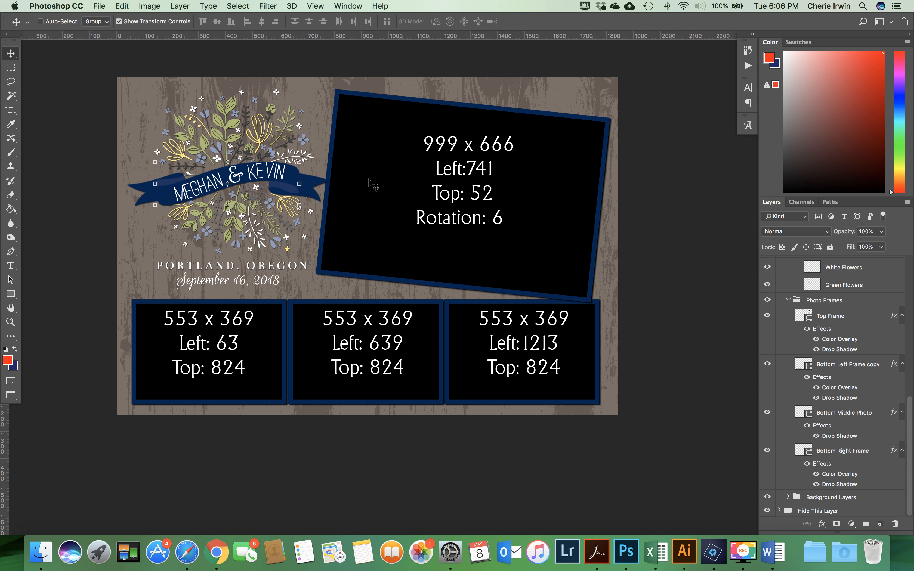
pyautogui.click(768, 512)
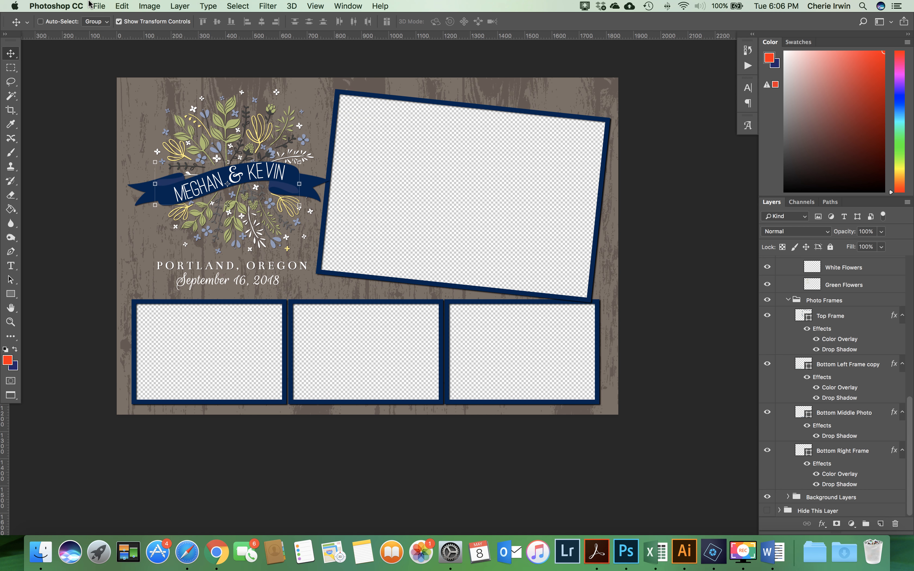
pyautogui.click(98, 7)
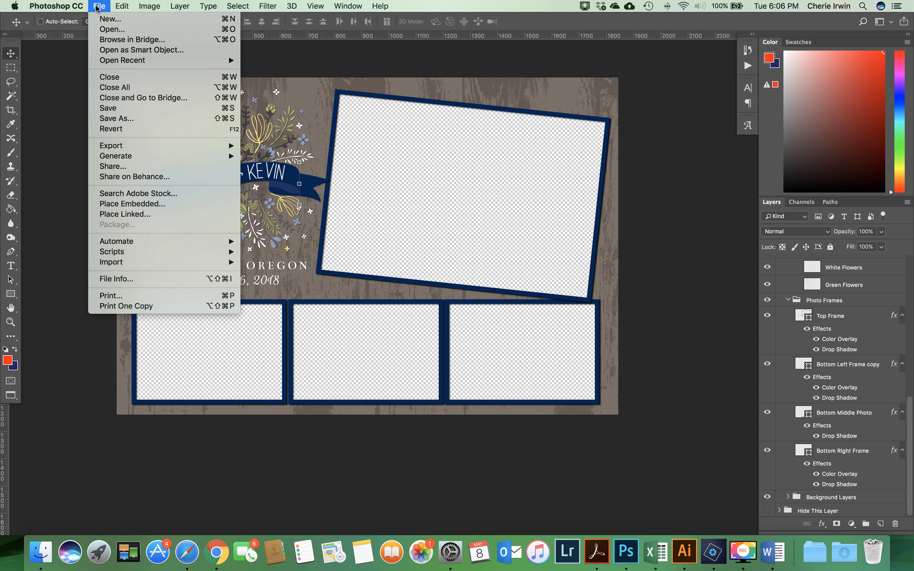
pyautogui.click(129, 119)
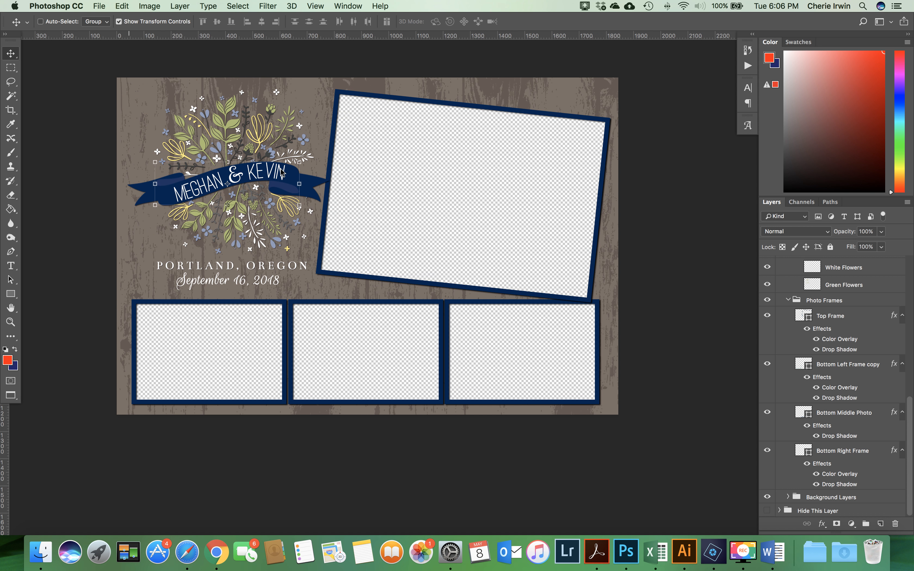
pyautogui.click(734, 524)
# - Open the legacy Save for Web export settings for the finished template
pyautogui.click(99, 7)
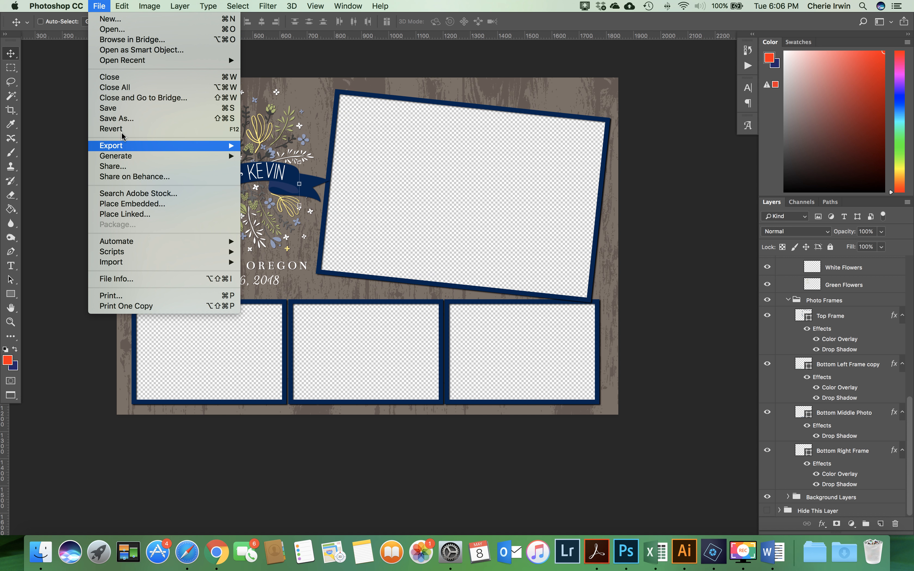
pyautogui.moveTo(230, 148)
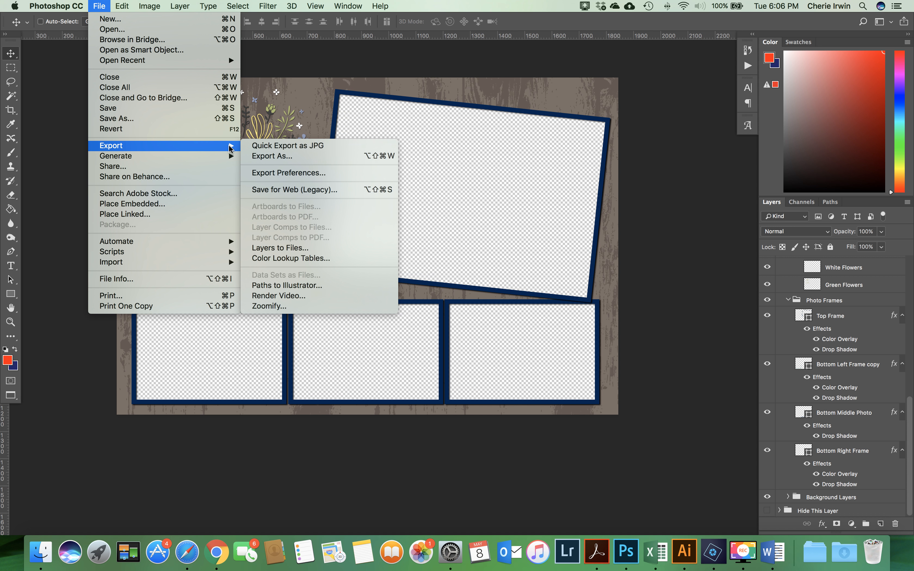
pyautogui.click(273, 190)
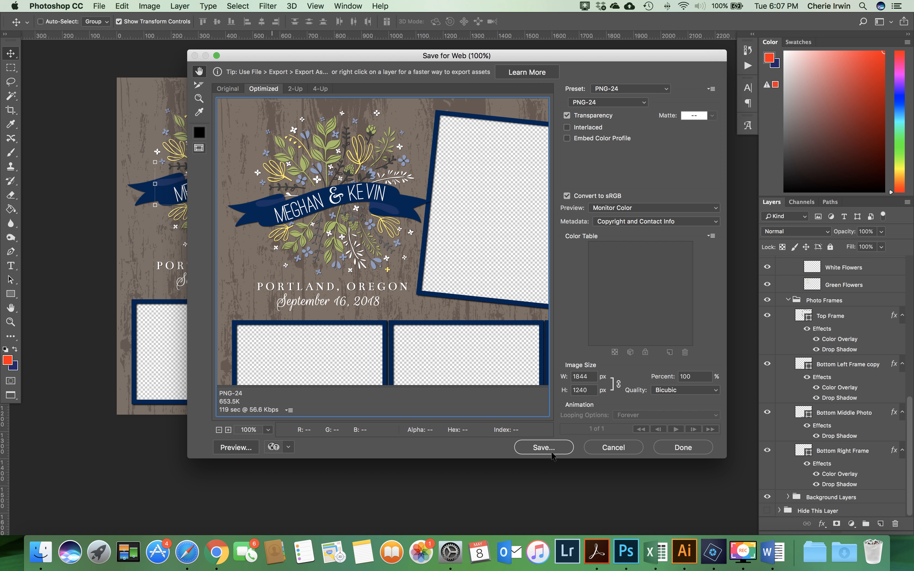
pyautogui.click(538, 450)
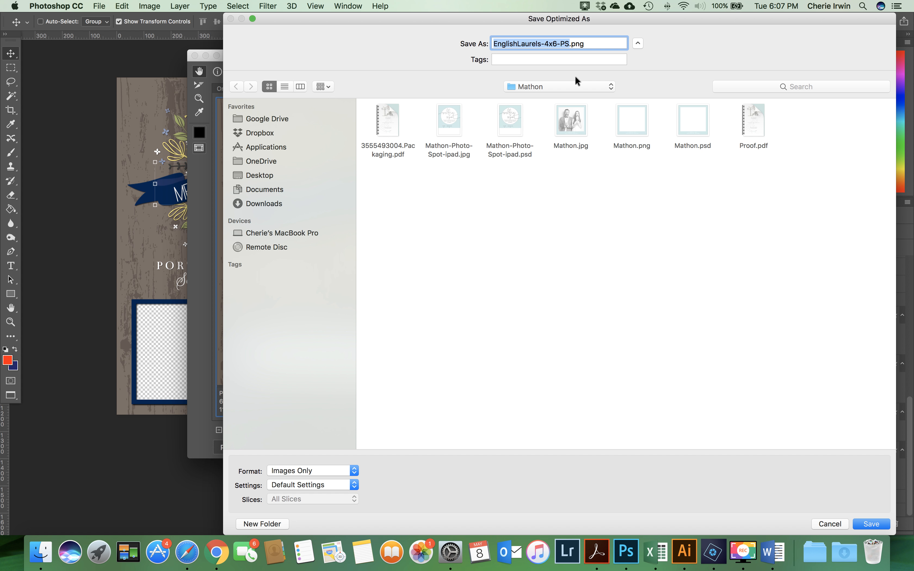
pyautogui.click(574, 89)
pyautogui.click(568, 194)
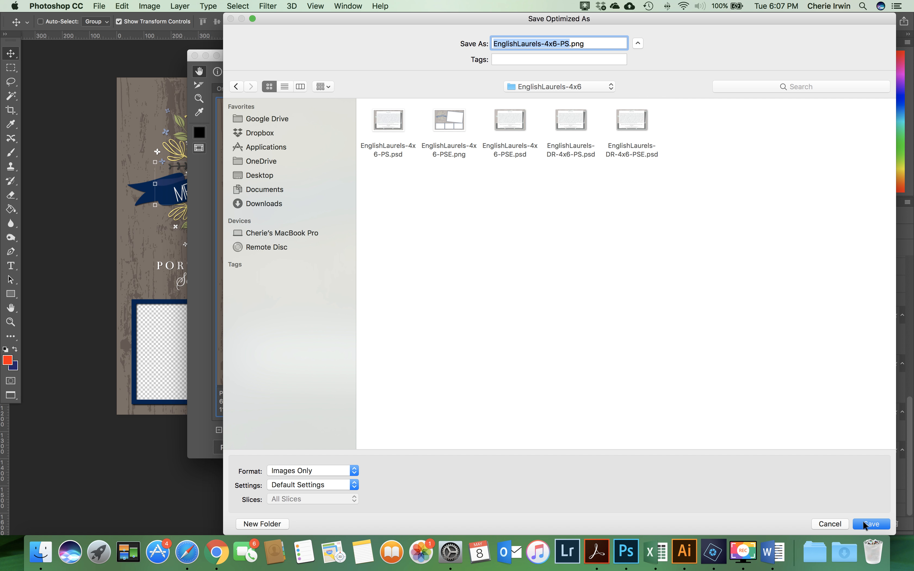
pyautogui.click(831, 525)
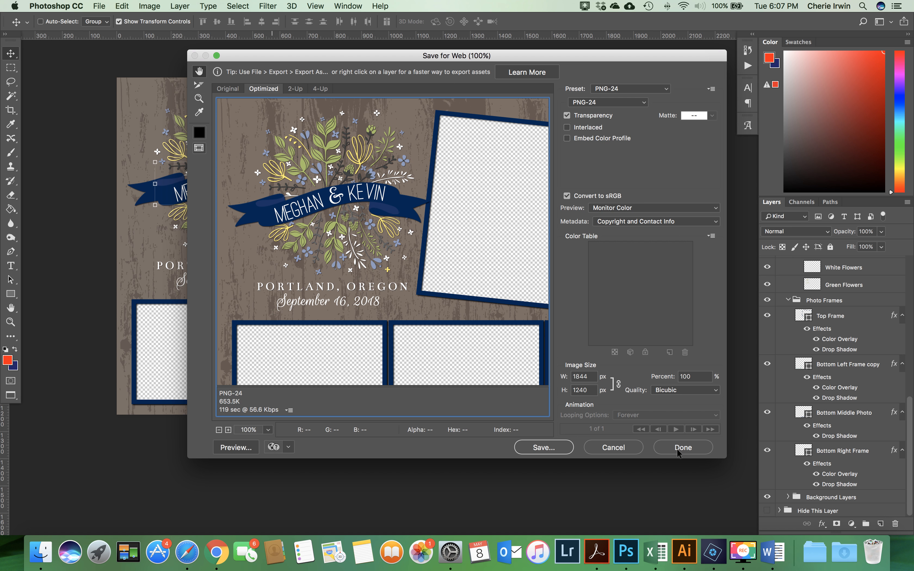
# - Save the transparent PNG-24 export as EnglishLaurels-4x6-PS.png in the EnglishLaurels-4x6 folder
pyautogui.click(543, 448)
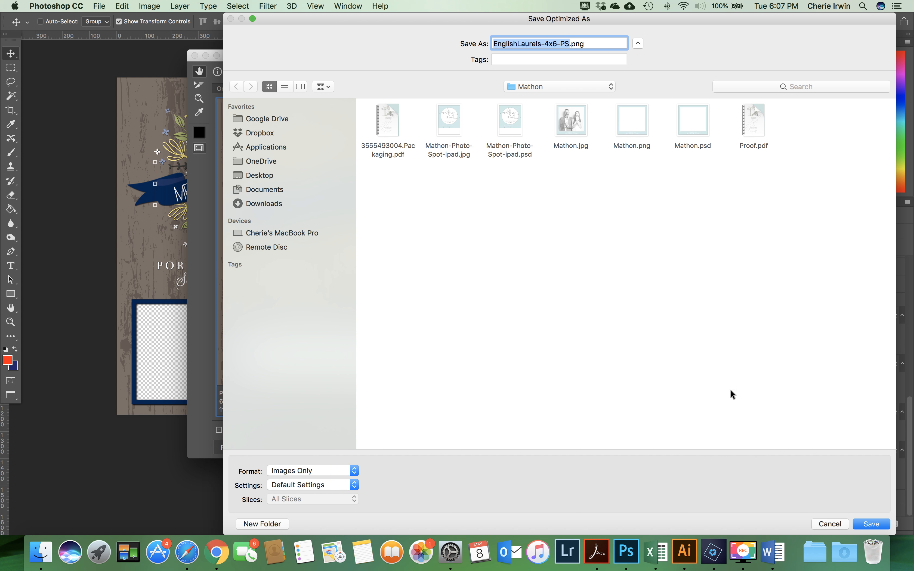
pyautogui.click(593, 86)
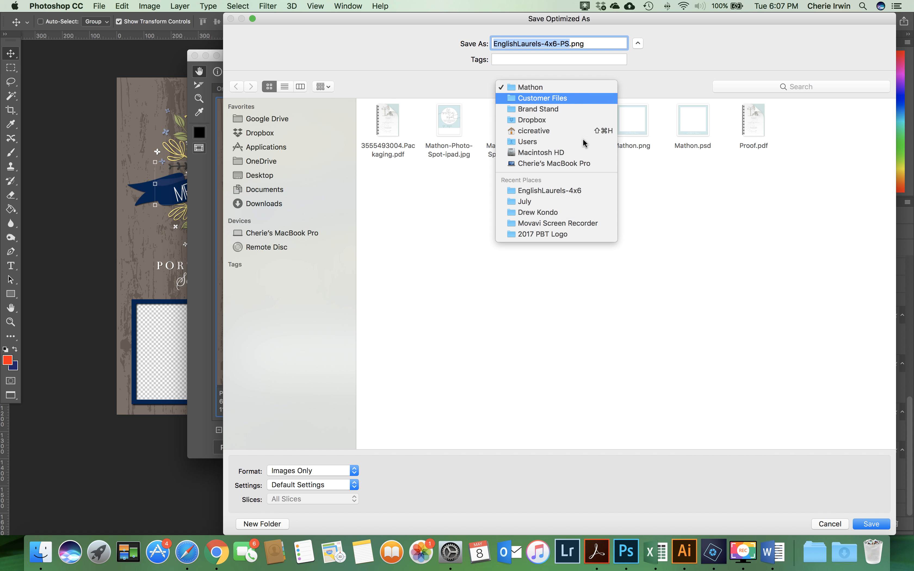
pyautogui.click(550, 190)
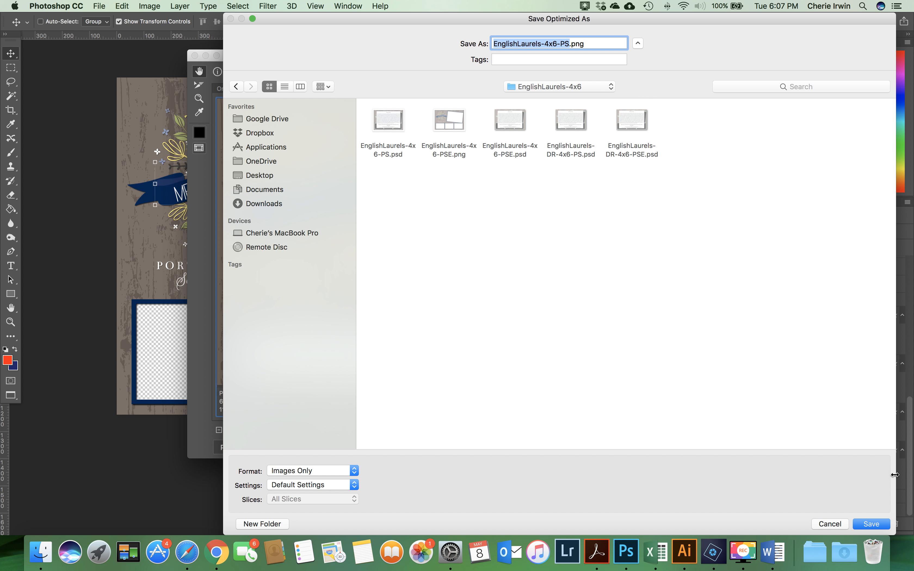
pyautogui.click(877, 525)
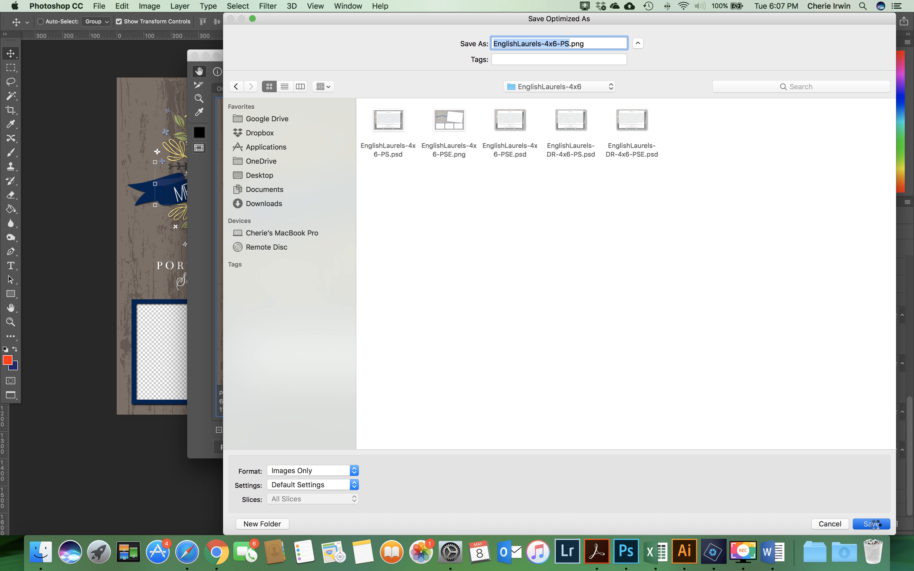